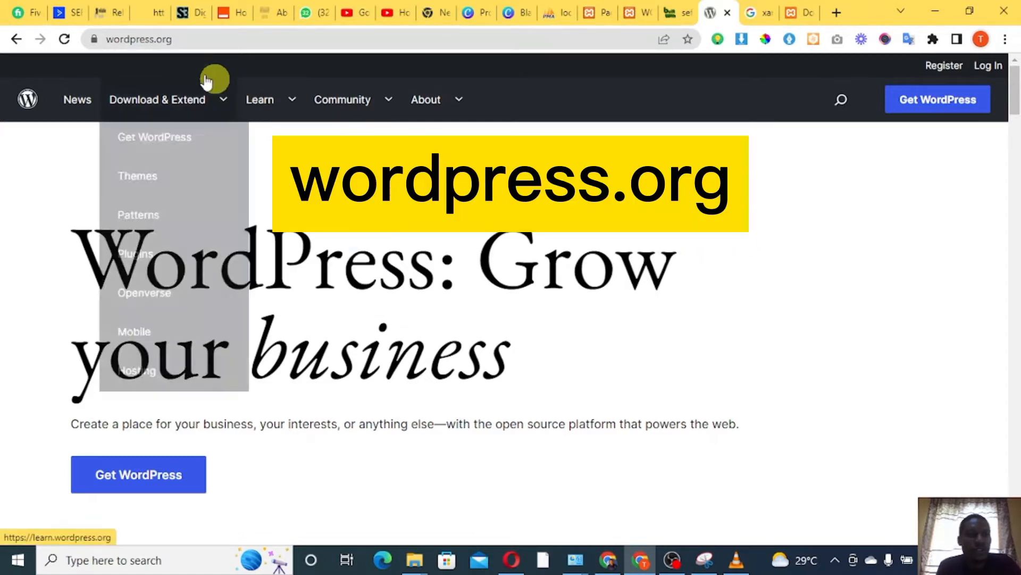
Open the WordPress download page and locate the WordPress 6.0.2 download.
click(940, 109)
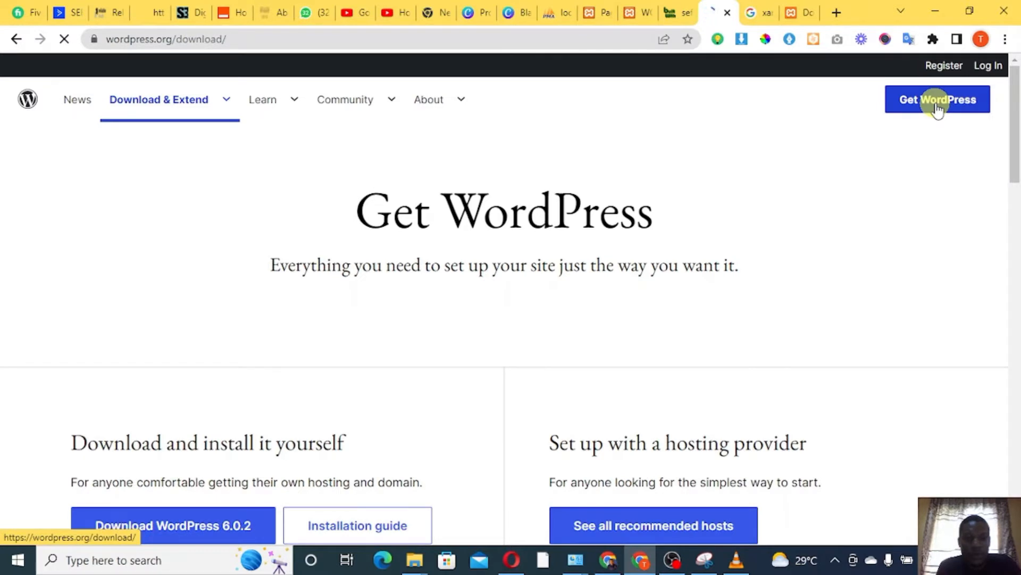
scroll(1011, 155, down, 4)
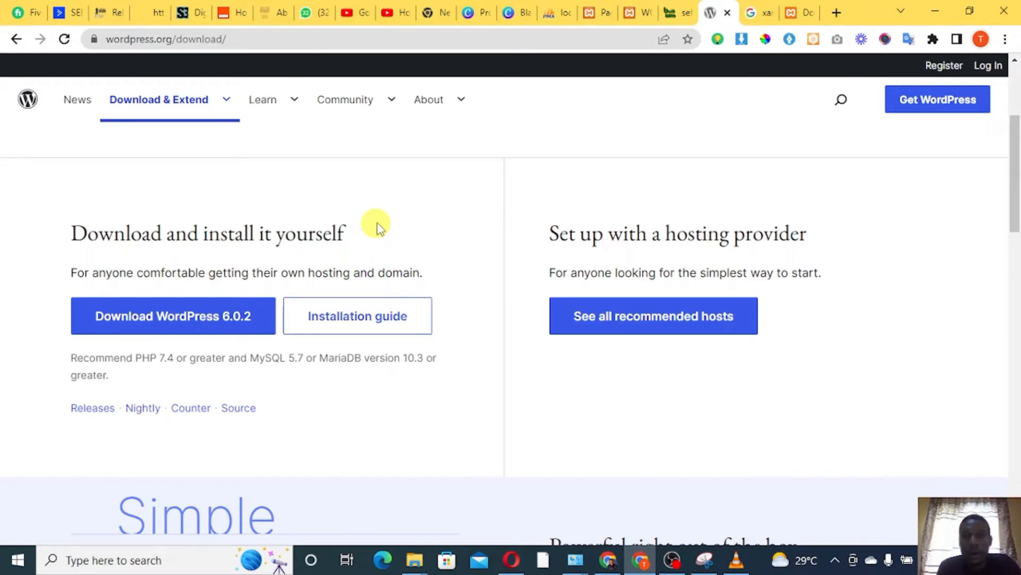
Examine the Apache Friends download page for the XAMPP versions offered for Windows, Linux and OS X.
click(761, 16)
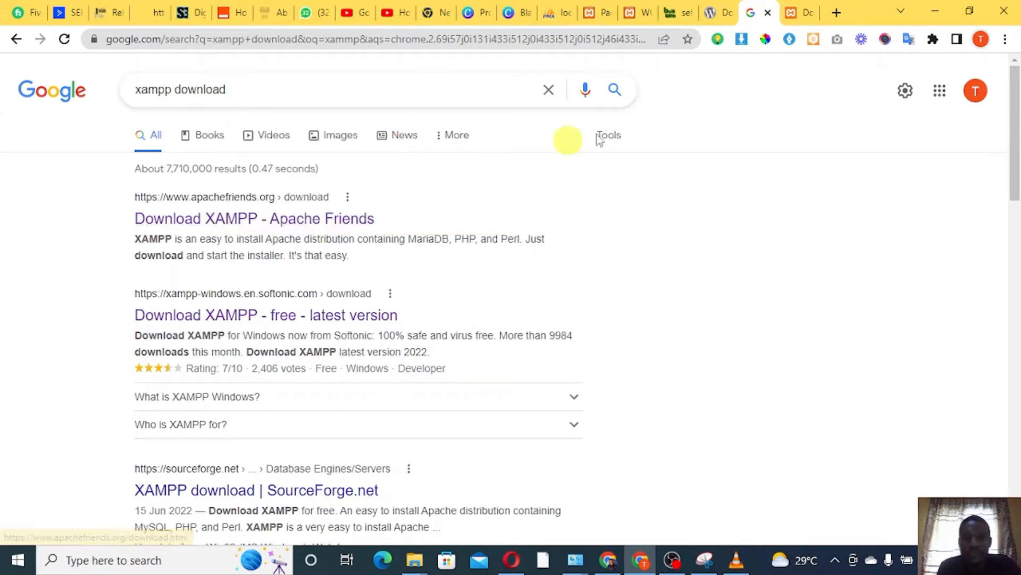
click(796, 15)
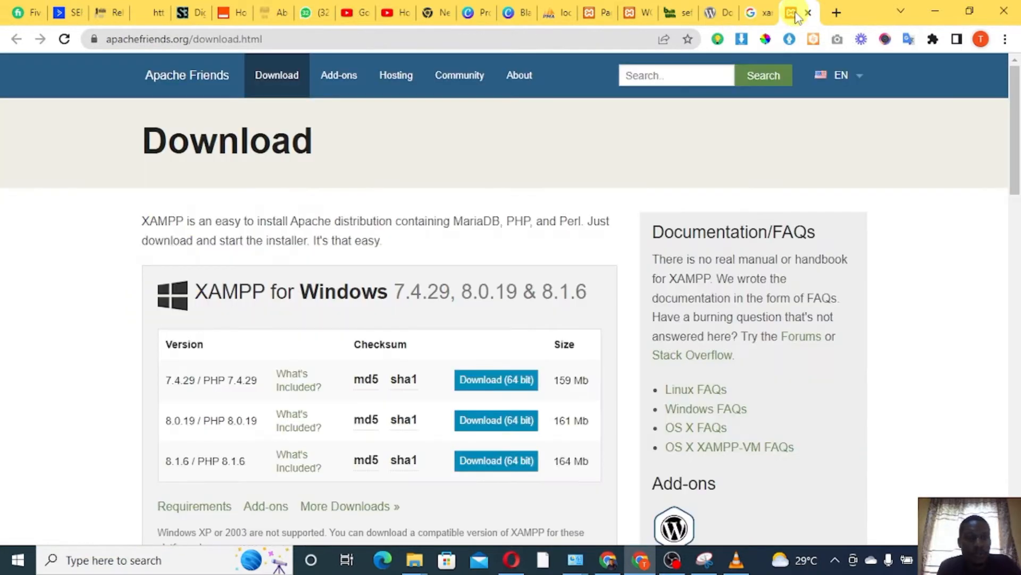
drag(1013, 124, 1012, 135)
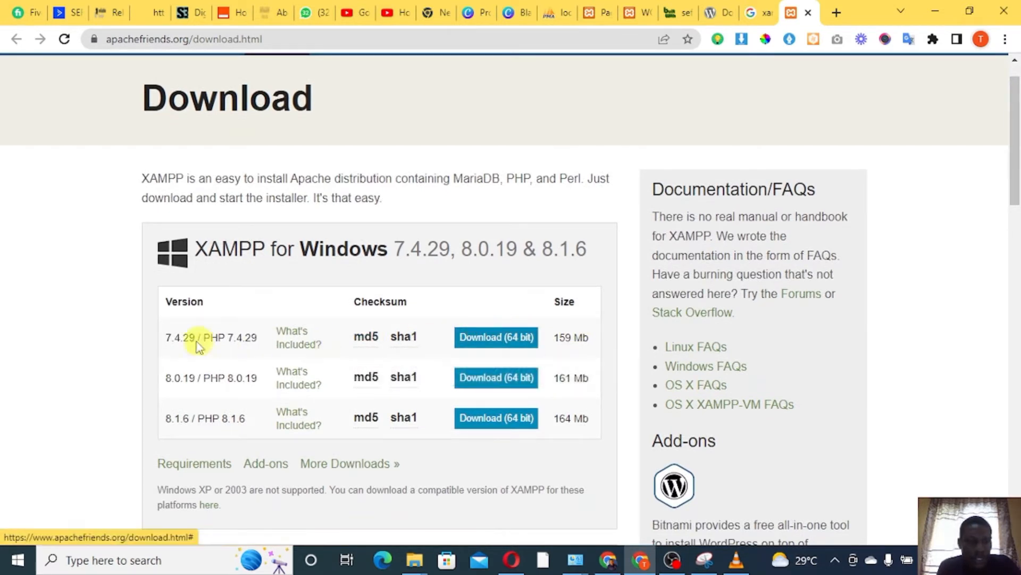
drag(1016, 149, 1017, 243)
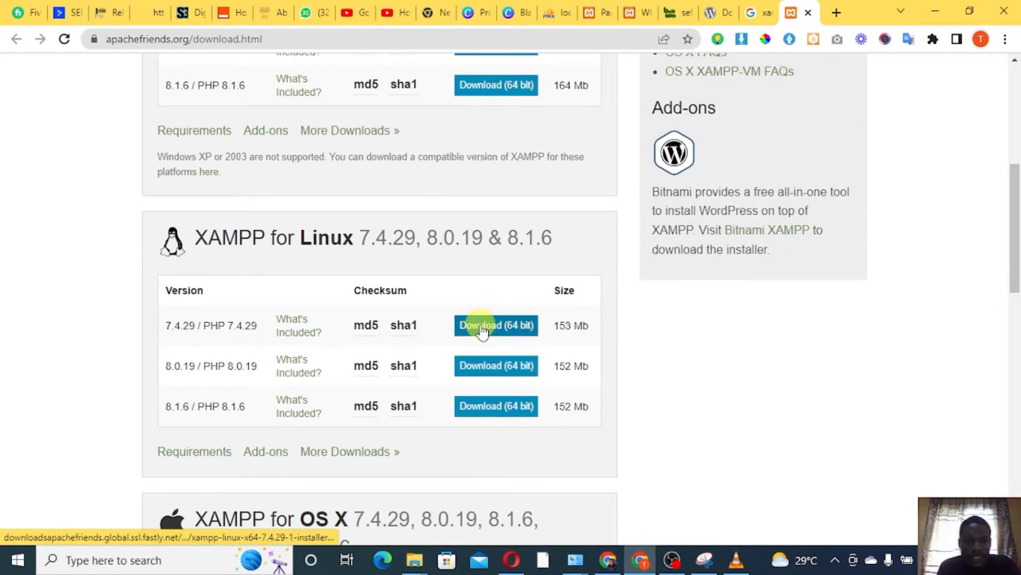
drag(1016, 206, 1015, 281)
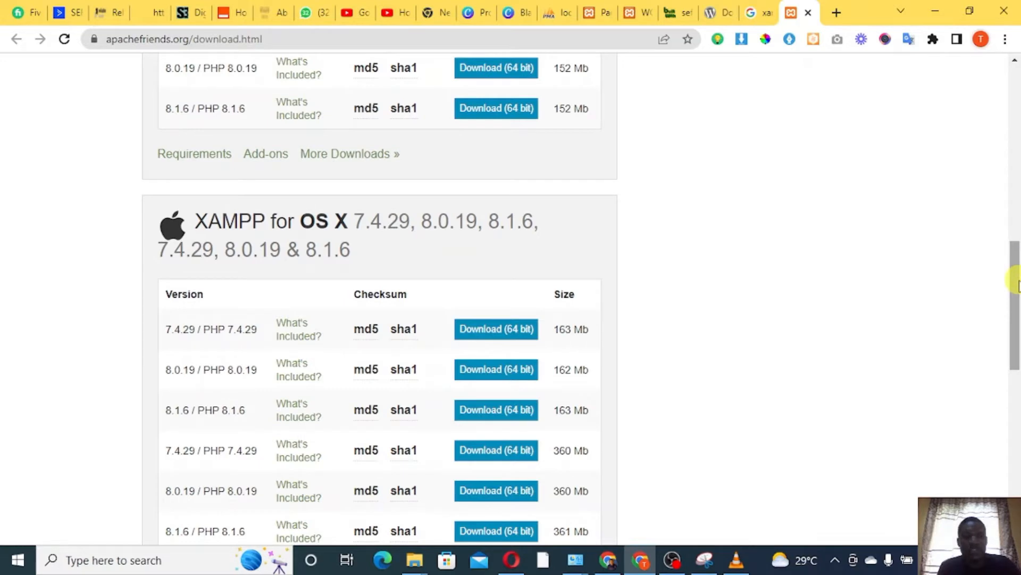
drag(1017, 285, 1016, 90)
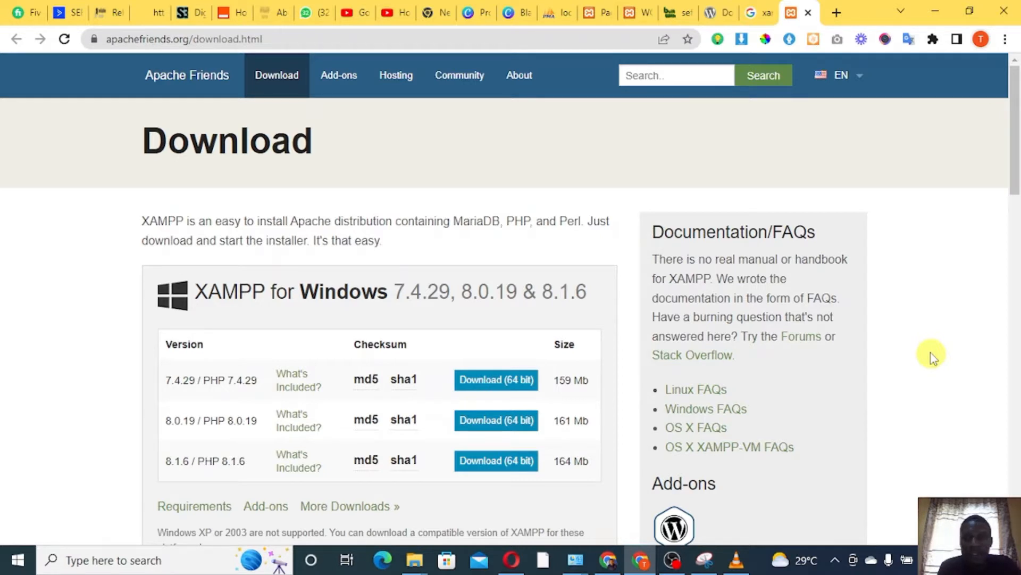
Switch to the LOCAL HOST SETUP folder in File Explorer and view the extraction options for the wordpress-6.0.2 archive.
click(935, 11)
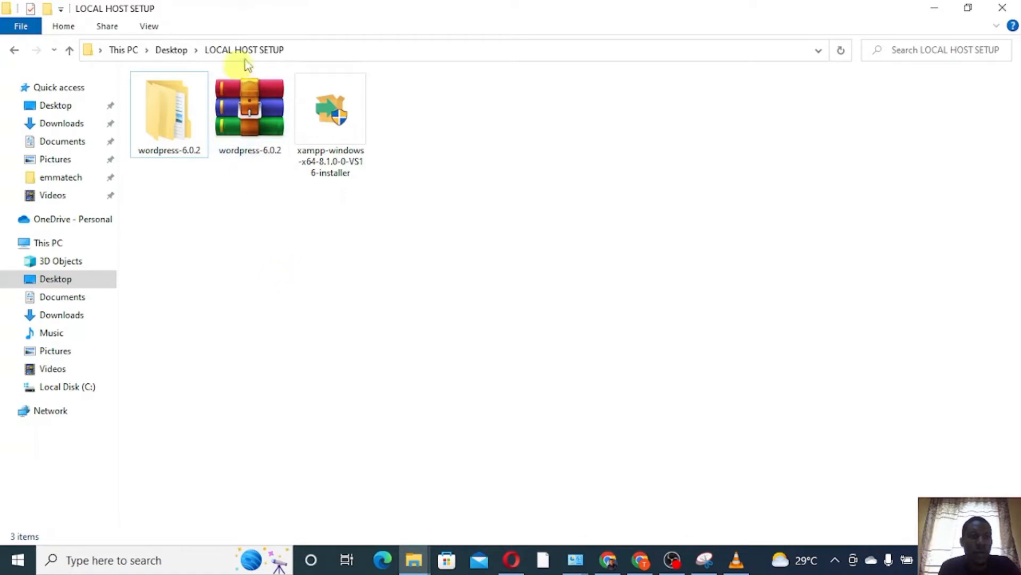
double_click(337, 132)
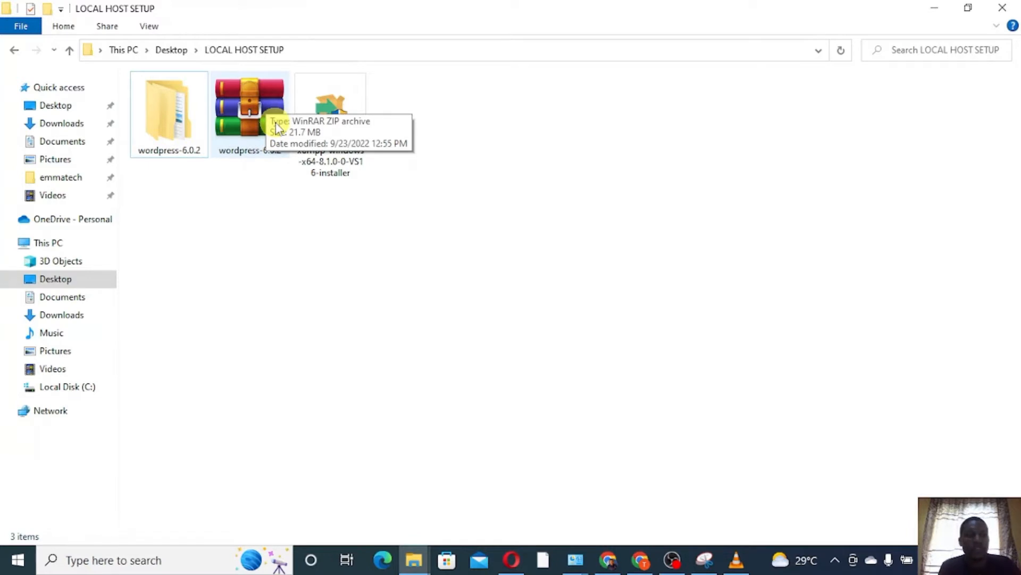
click(249, 127)
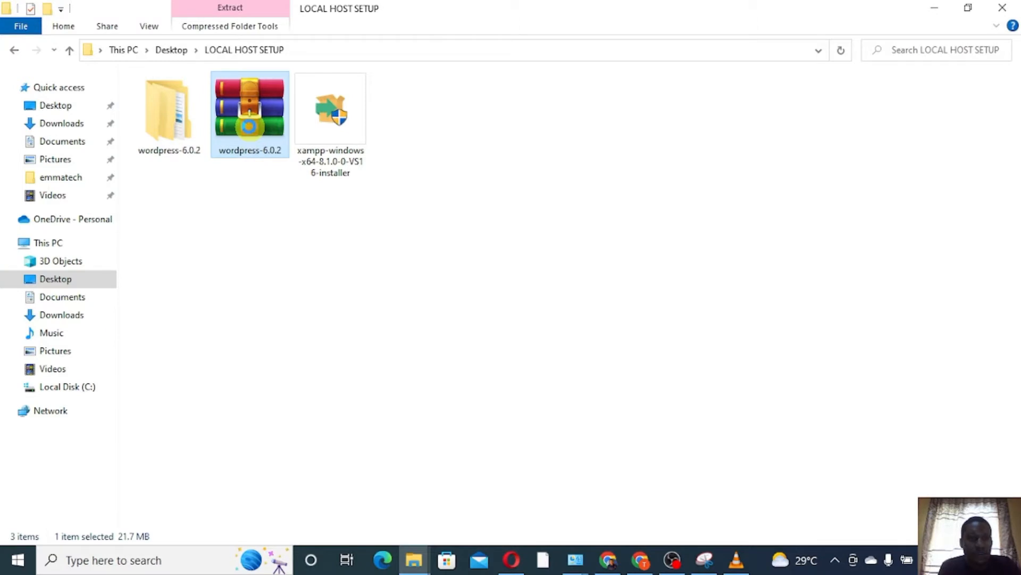
right_click(249, 127)
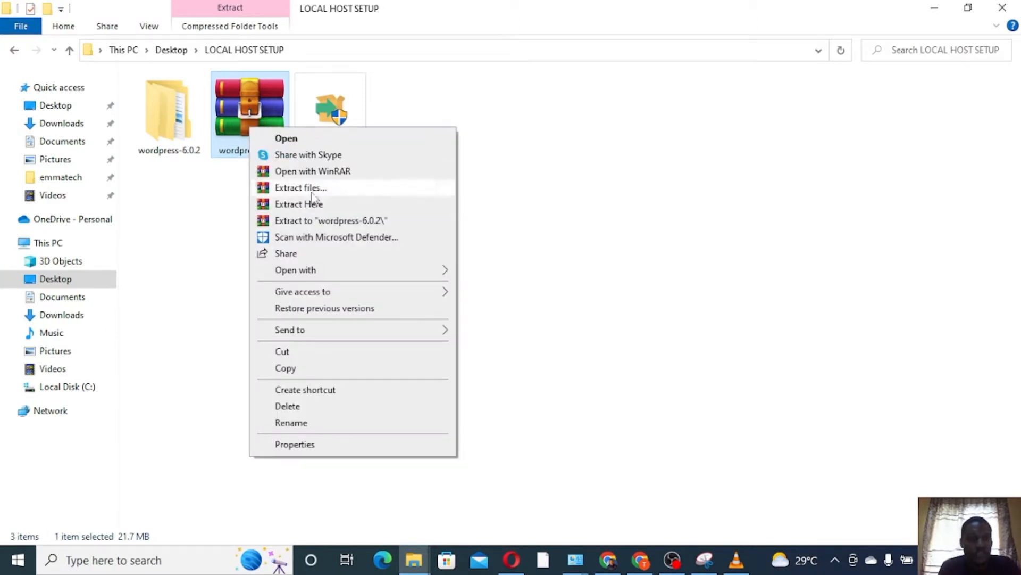
click(204, 206)
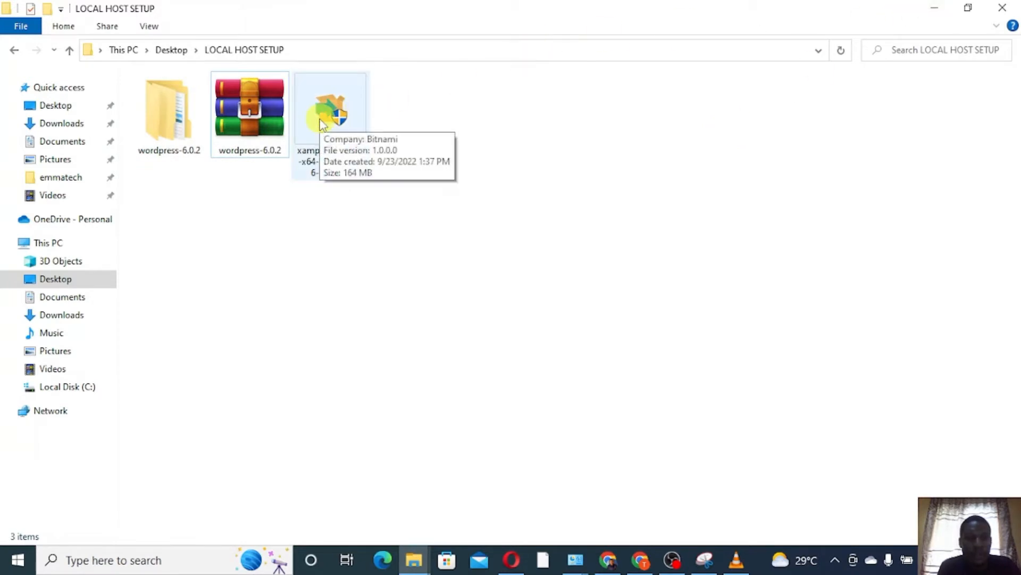
Run the XAMPP installer and exclude Mercury Mail Server, Tomcat, Perl, Webalizer and Fake Sendmail from the components.
double_click(335, 122)
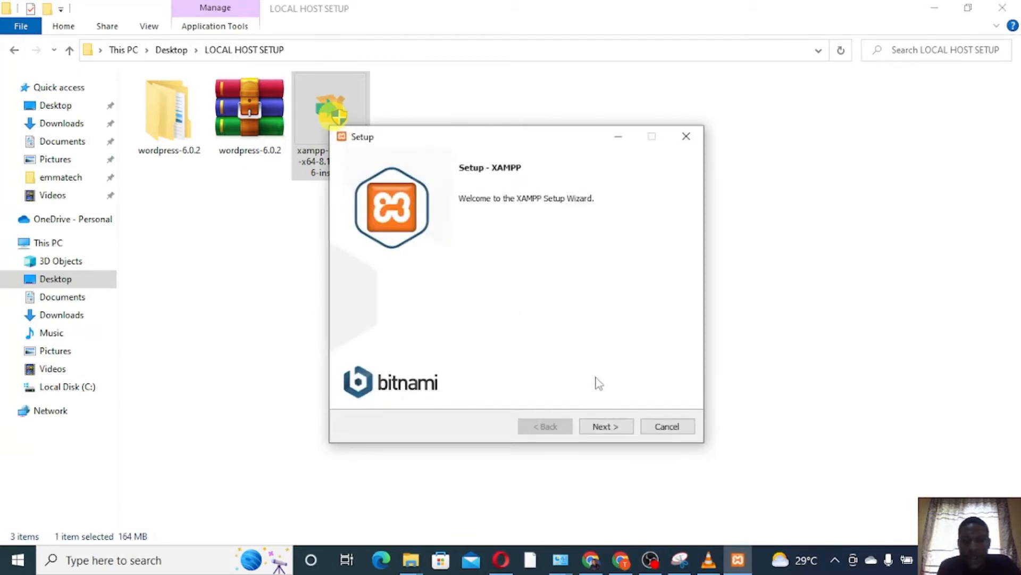
click(602, 427)
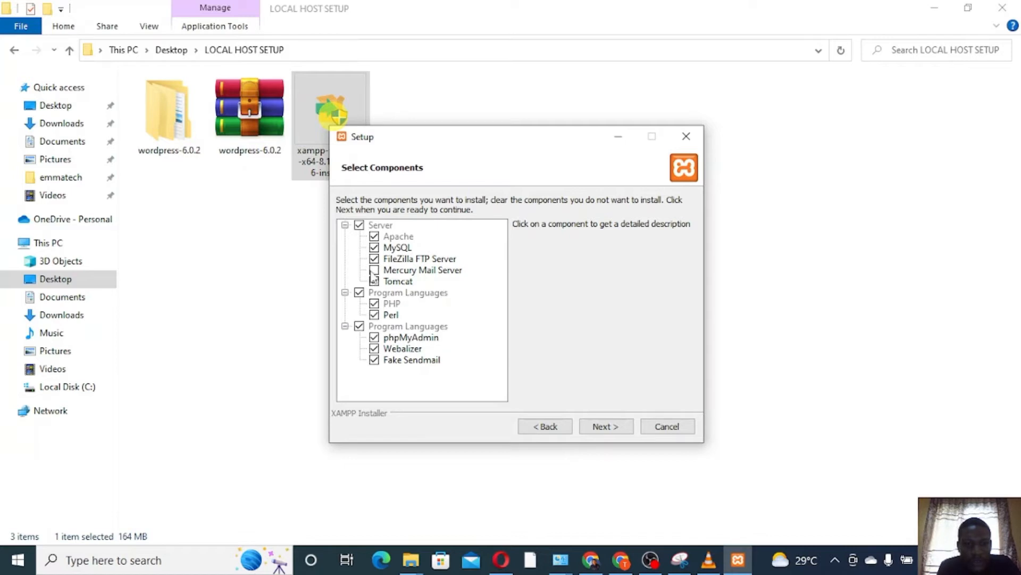
click(374, 270)
click(374, 281)
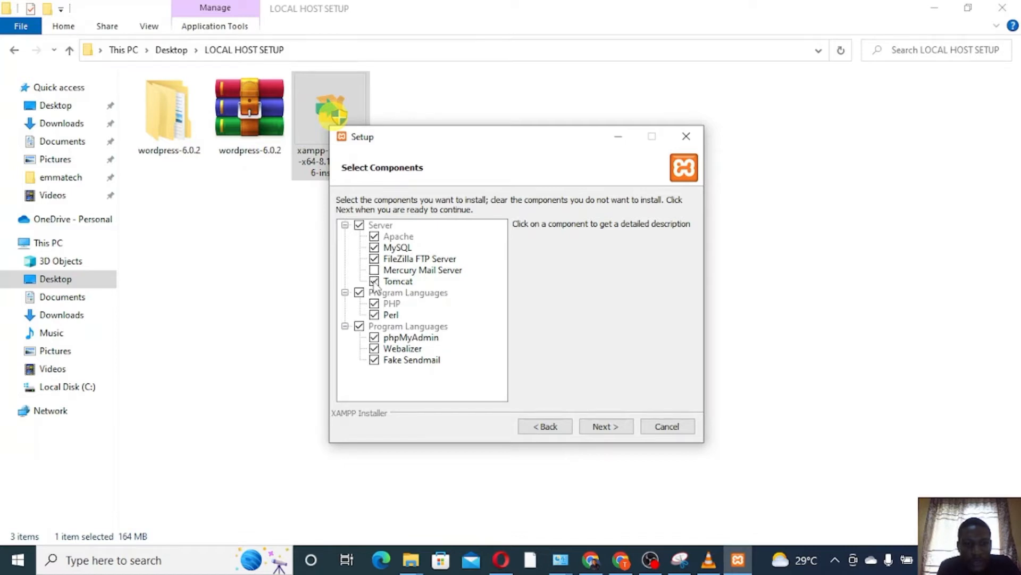
click(374, 314)
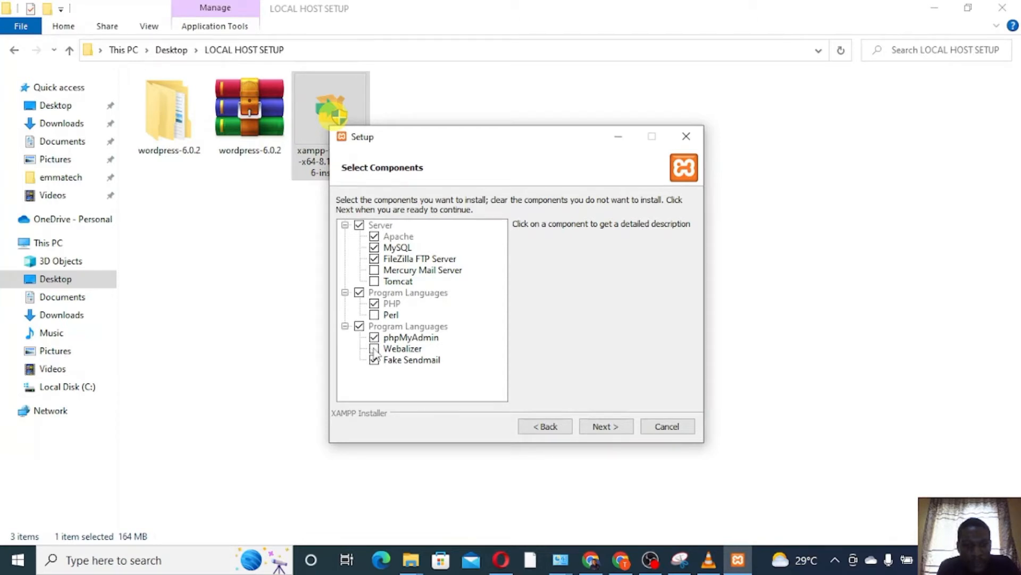
click(375, 360)
click(605, 427)
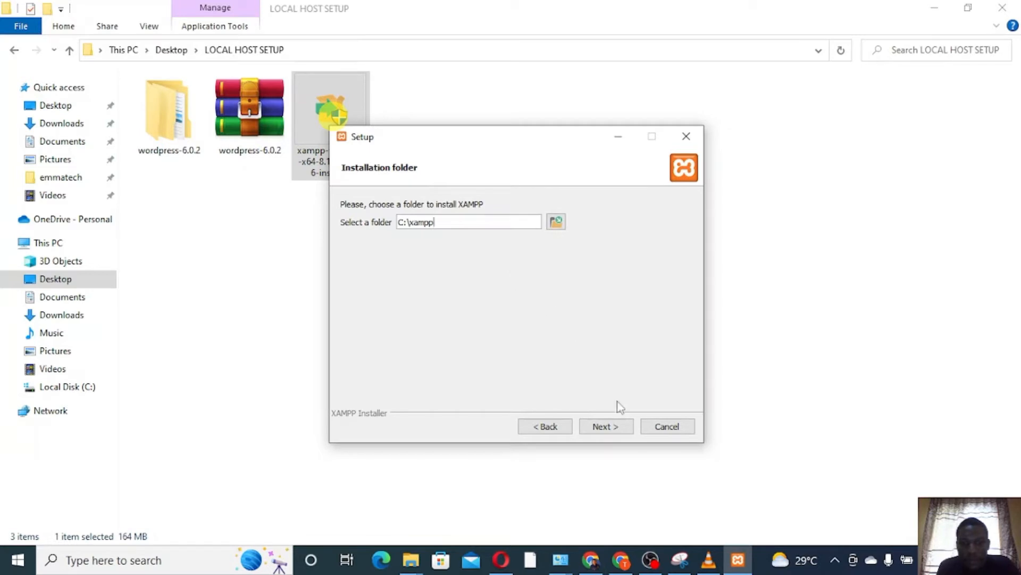
Try to use C:\xampp as the installation folder and browse for a different location.
click(603, 429)
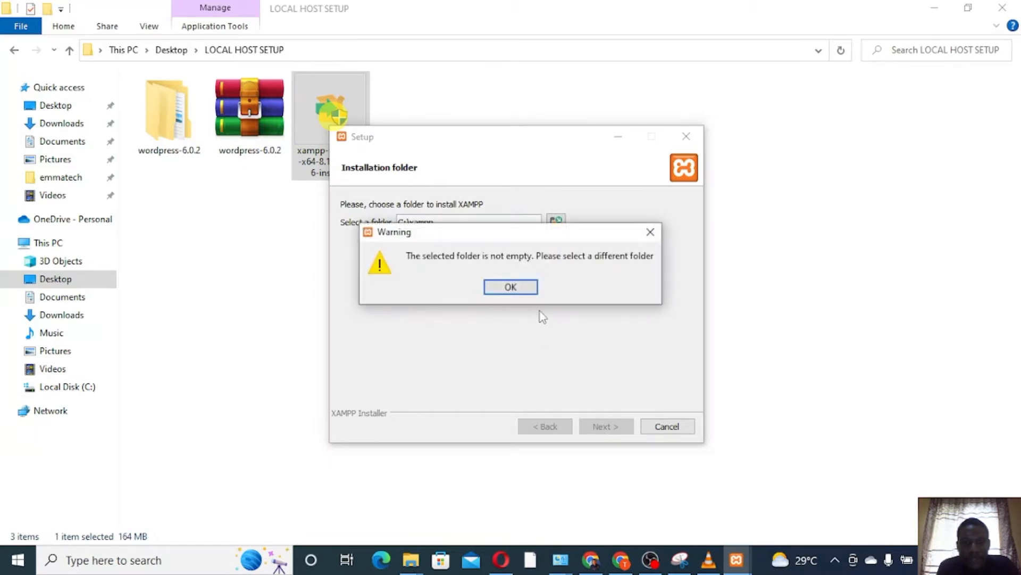
click(514, 289)
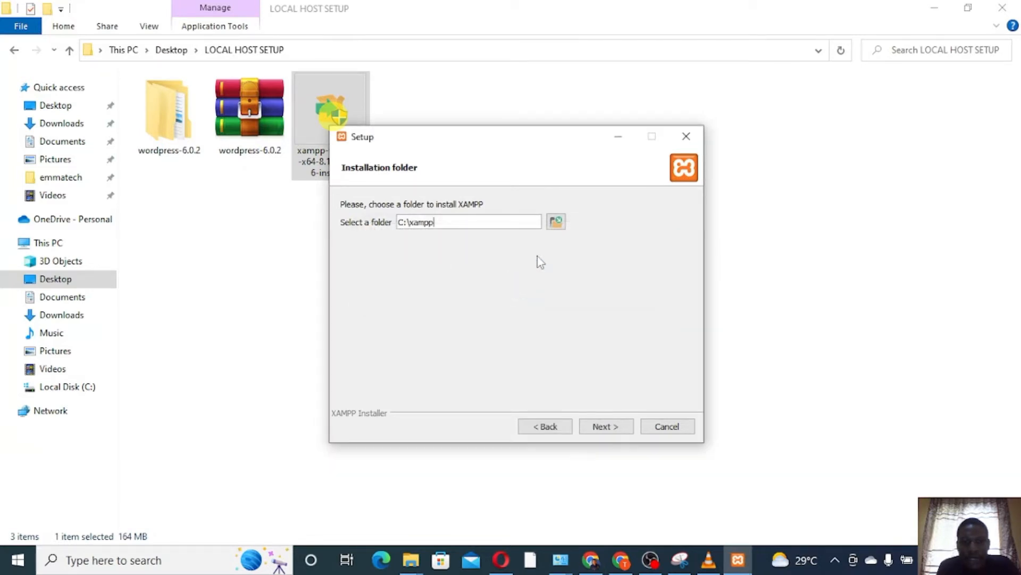
click(553, 223)
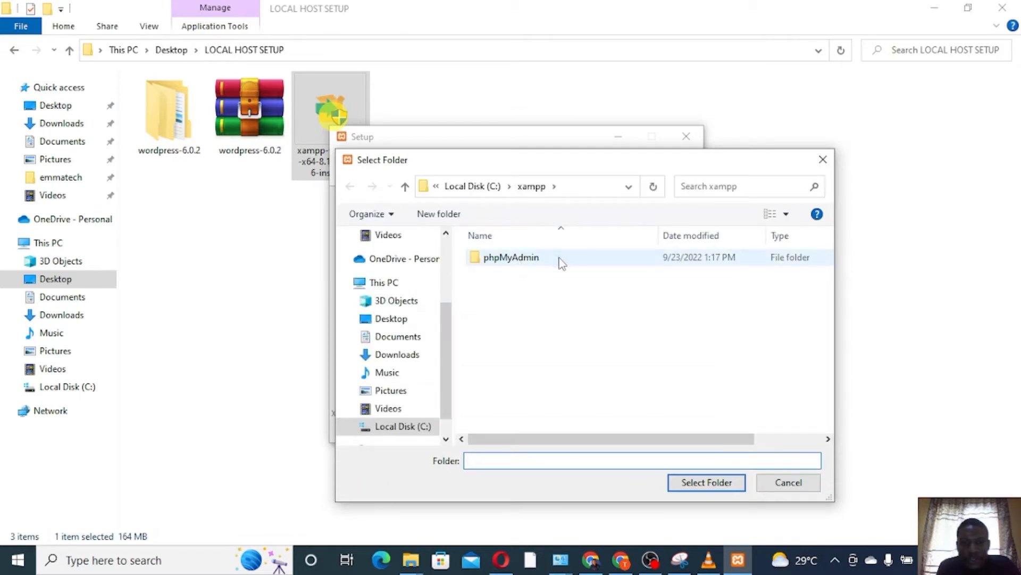
click(823, 159)
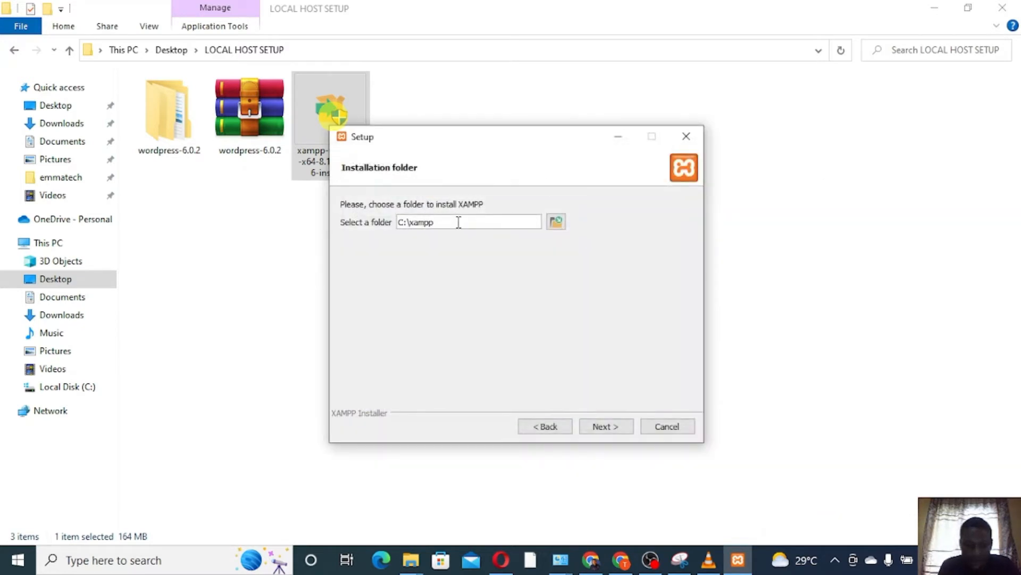
Set the XAMPP installation folder to C:\xampp/newxammp and continue the setup.
text(/newa)
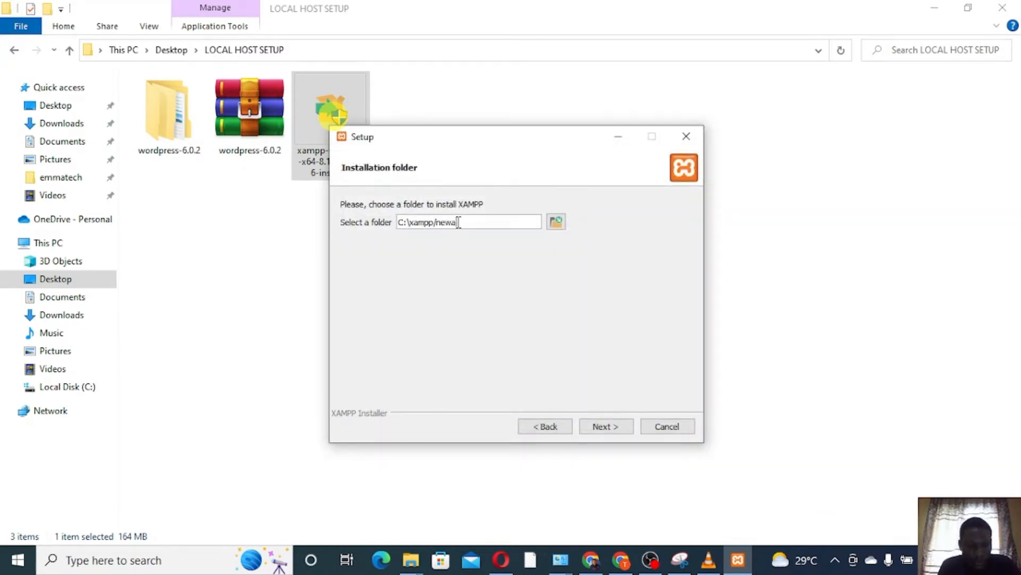
key(BackSpace)
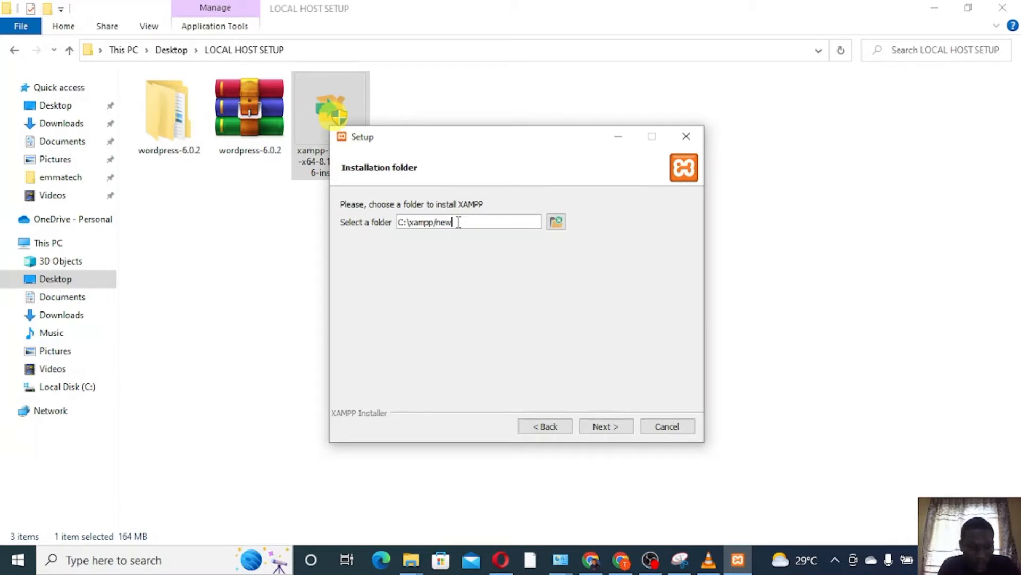
text(xampp)
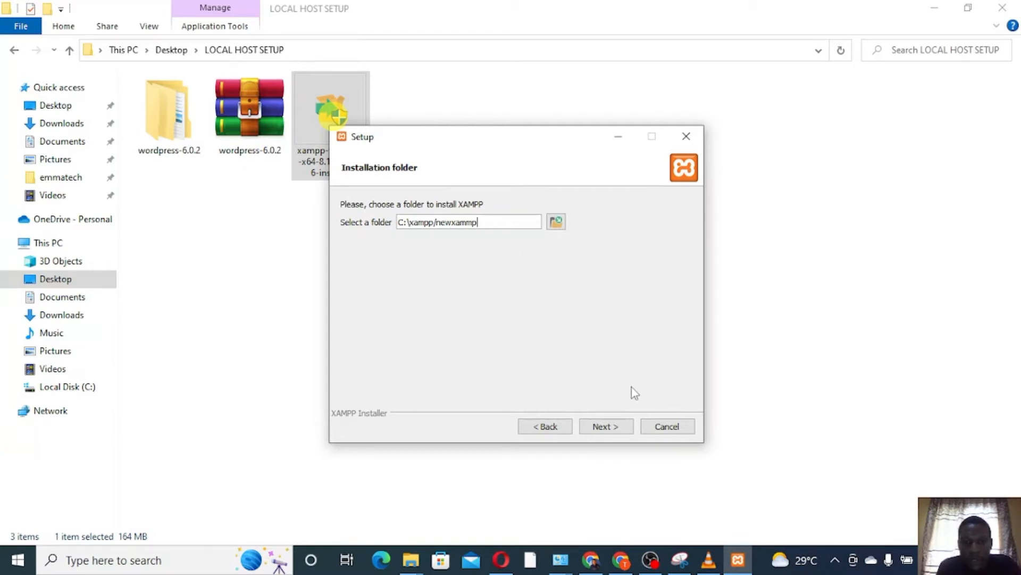
click(609, 429)
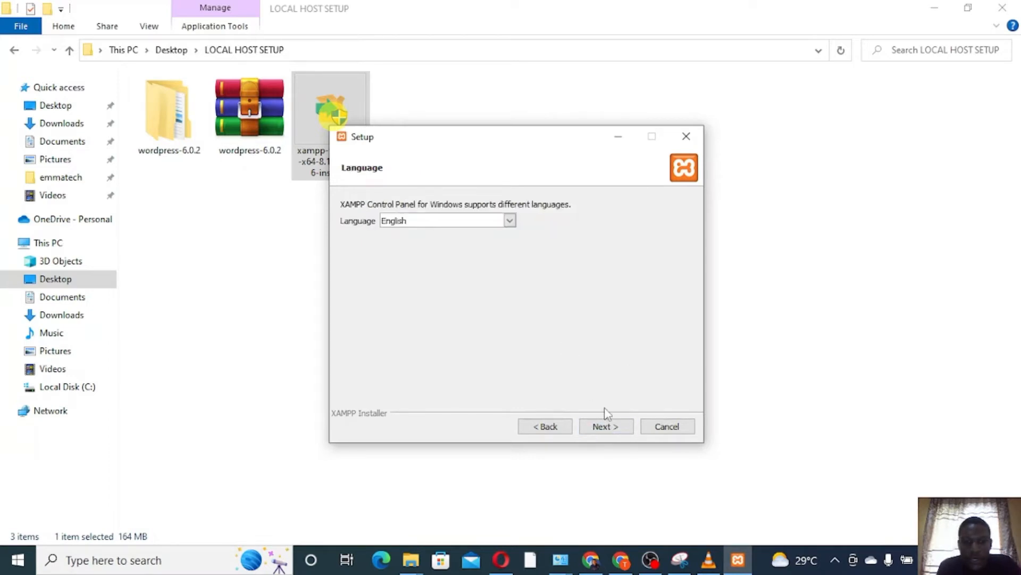
Install XAMPP with English as the language and no extra Bitnami information, and finish with the Control Panel set to start.
click(605, 429)
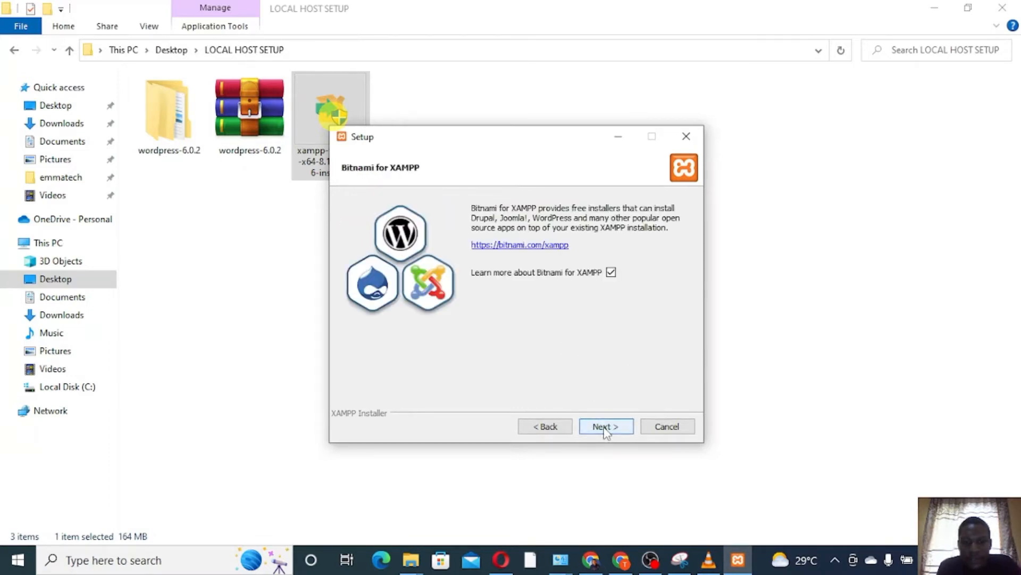
click(612, 272)
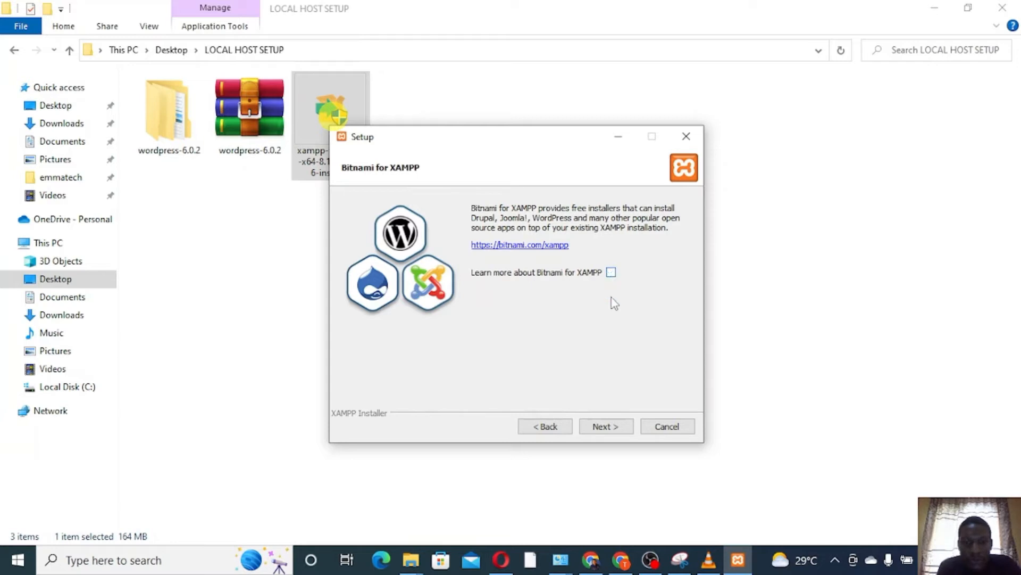
click(606, 426)
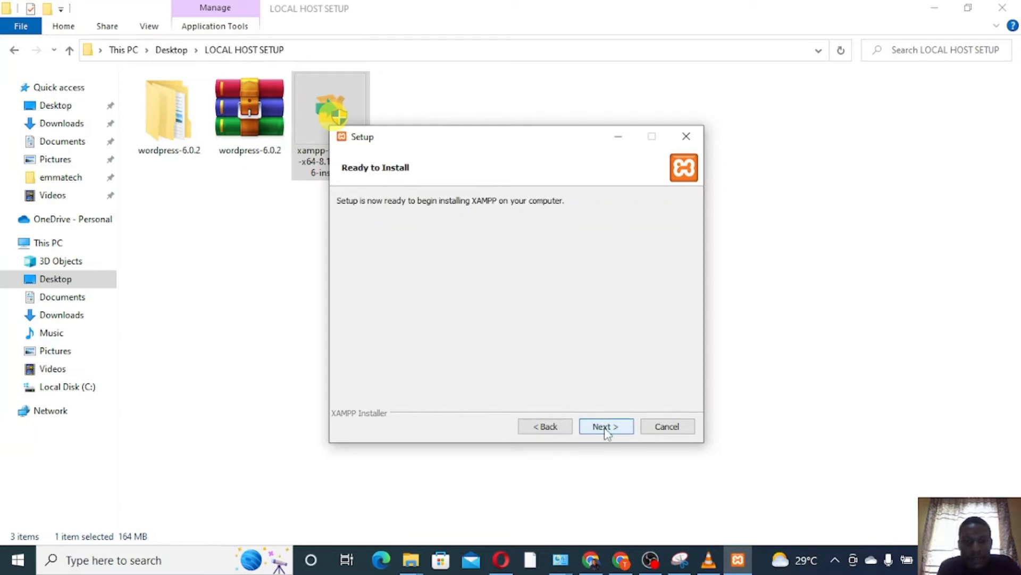
click(606, 428)
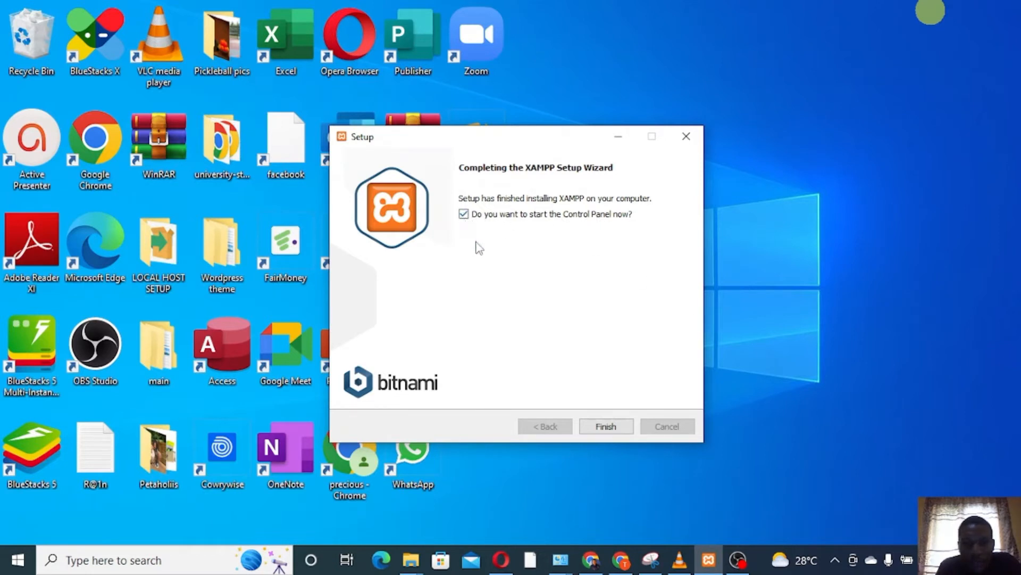
click(606, 429)
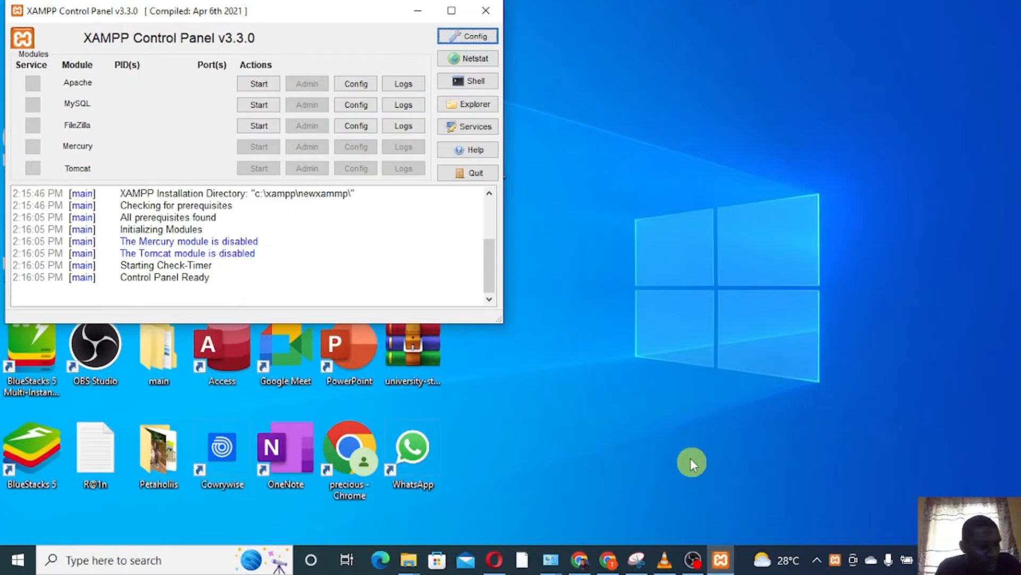
Start the Apache and MySQL modules and allow both through the Windows Defender Firewall on public networks.
click(451, 11)
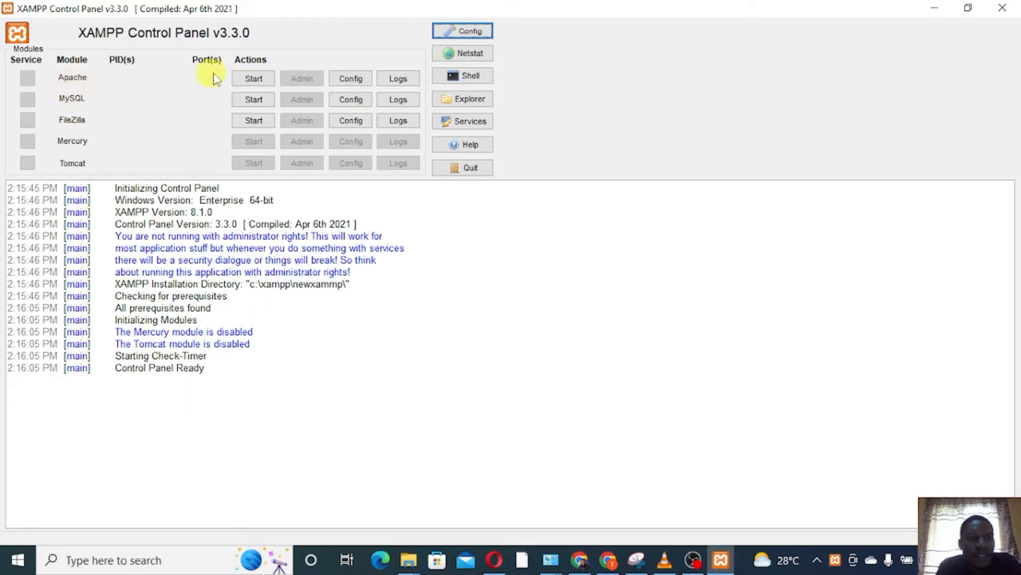
click(253, 80)
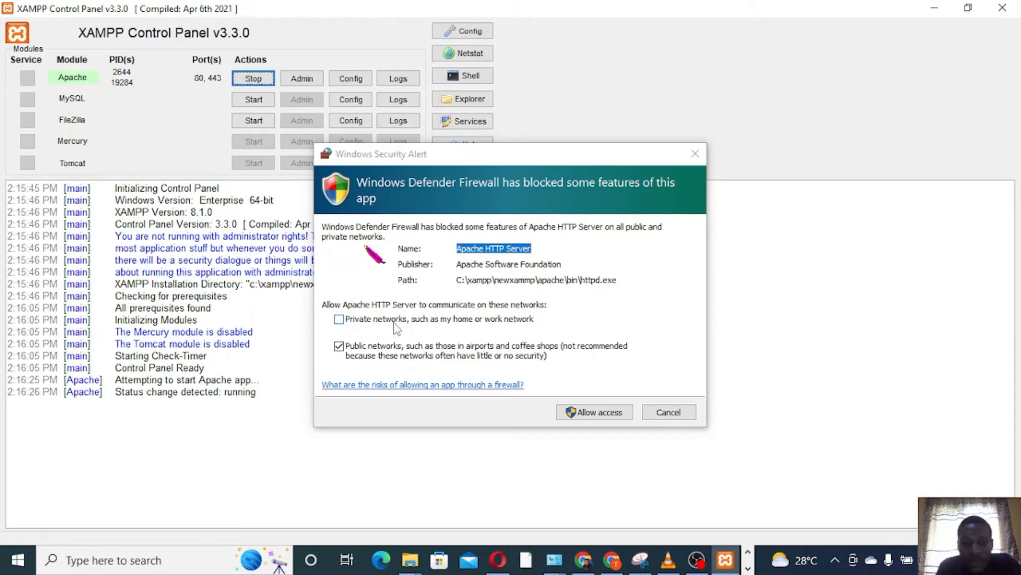
click(596, 414)
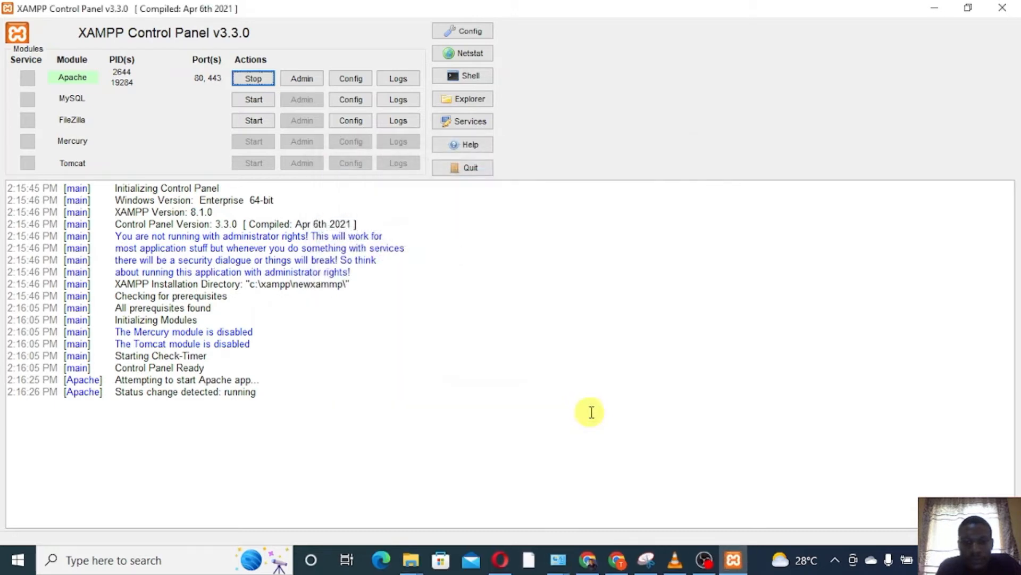
click(253, 100)
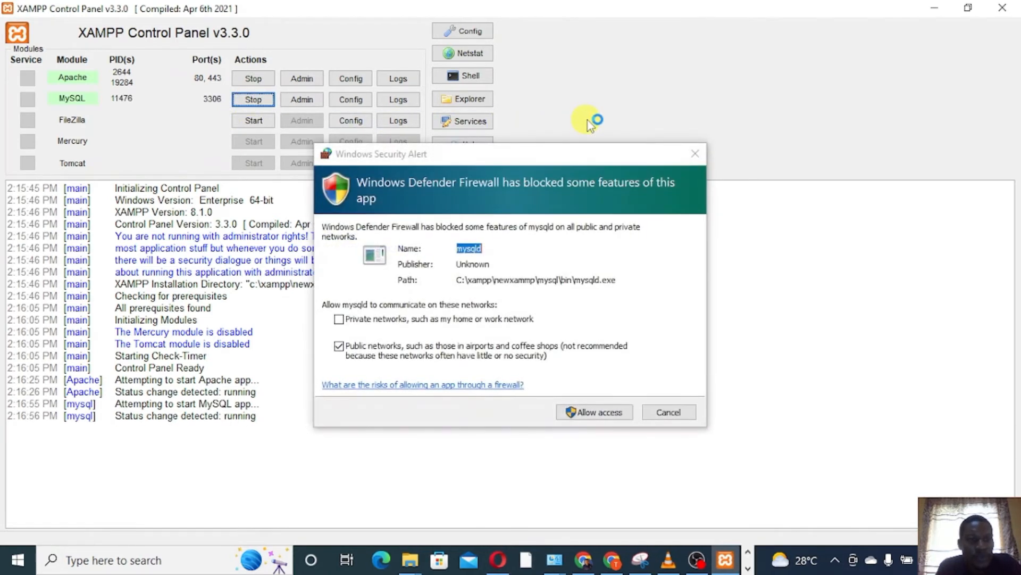
click(597, 415)
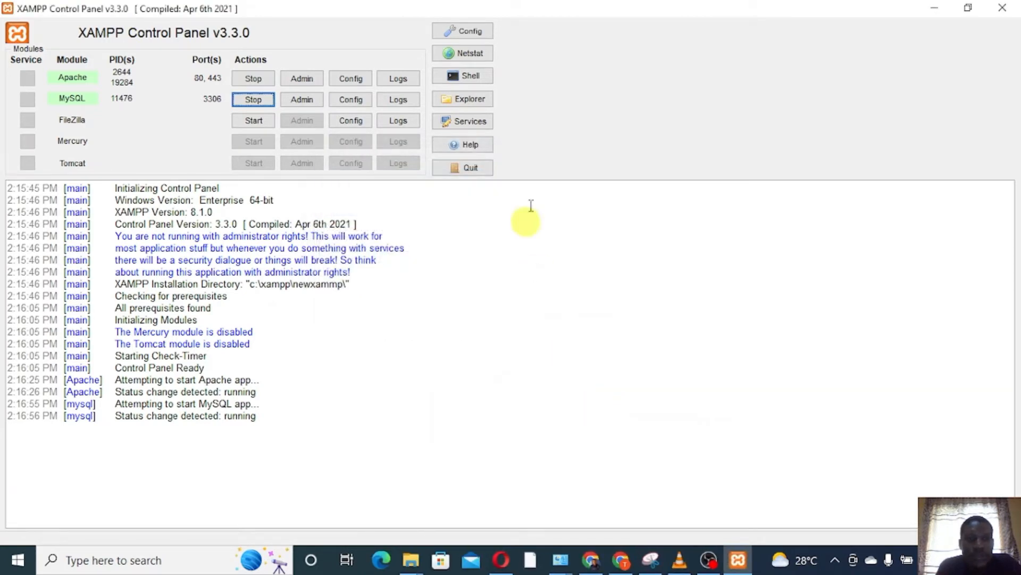
Open the MySQL administration page in phpMyAdmin and create a database named teetechy with the utf8mb4_general_ci collation.
click(302, 101)
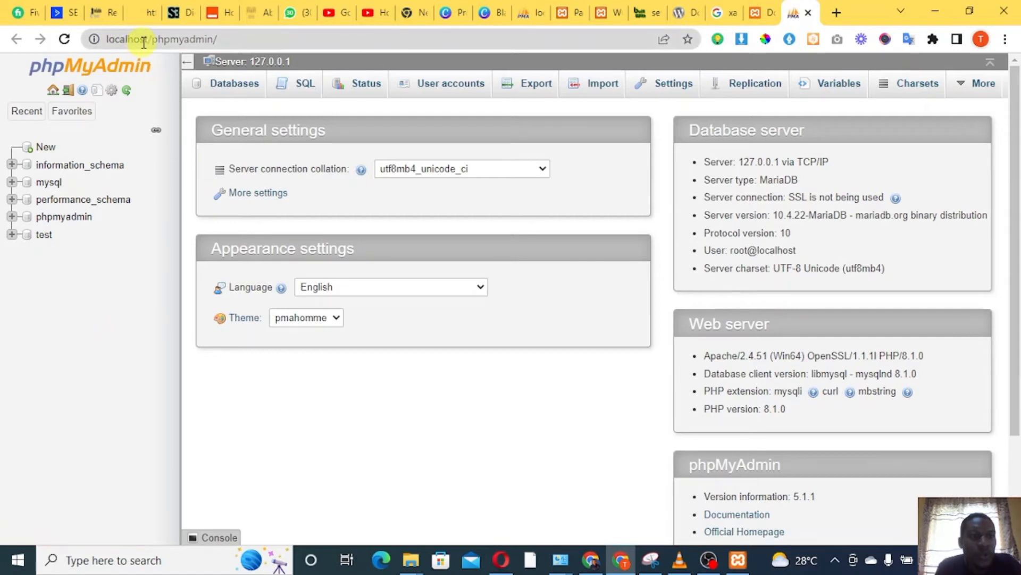
click(227, 93)
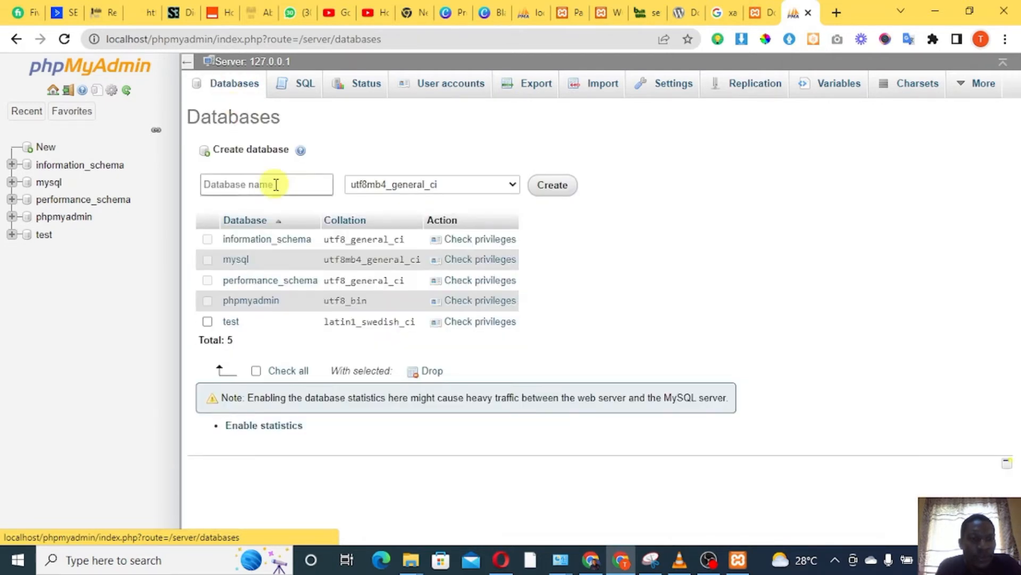
click(266, 186)
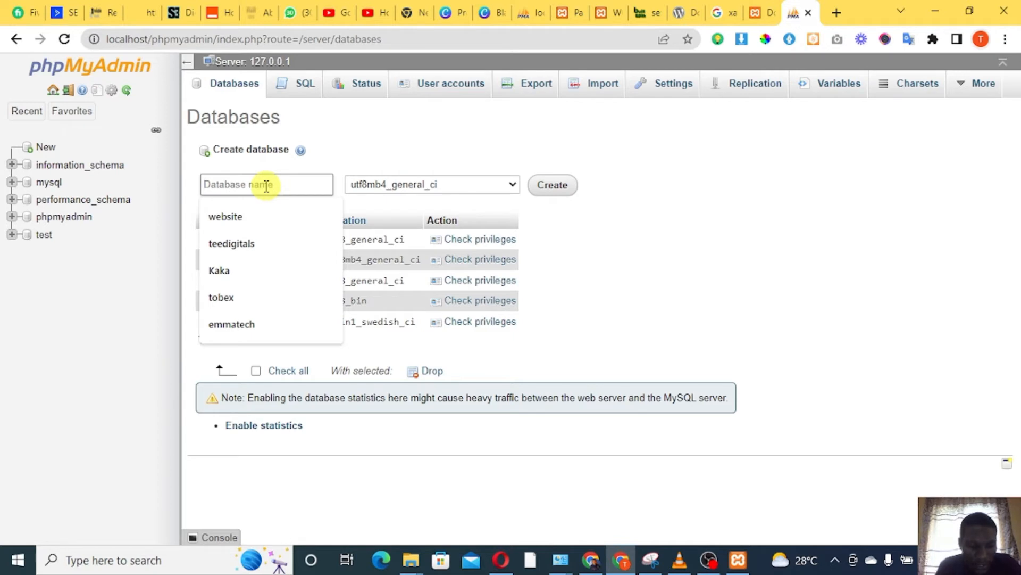
text(teetech)
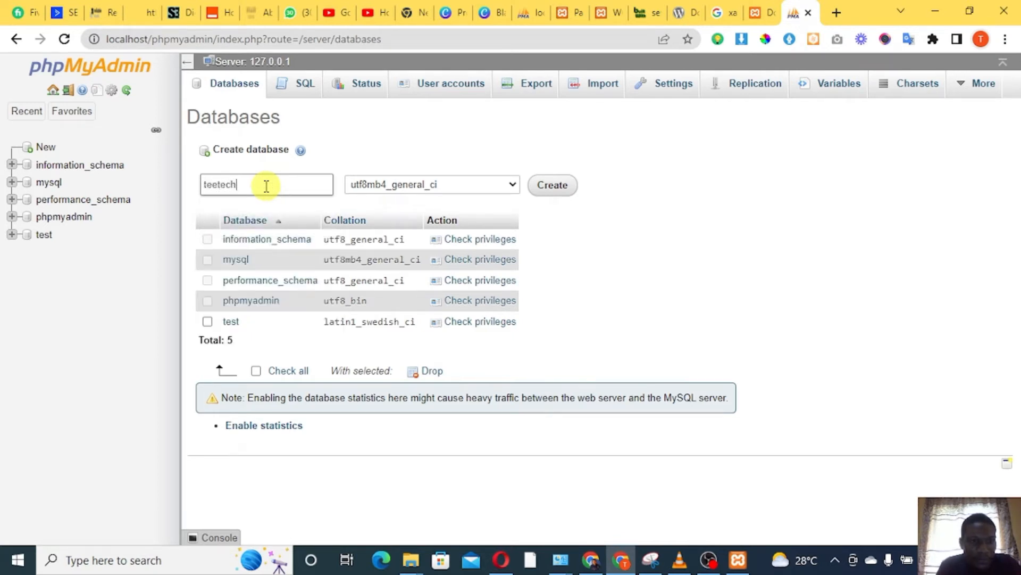
text(y)
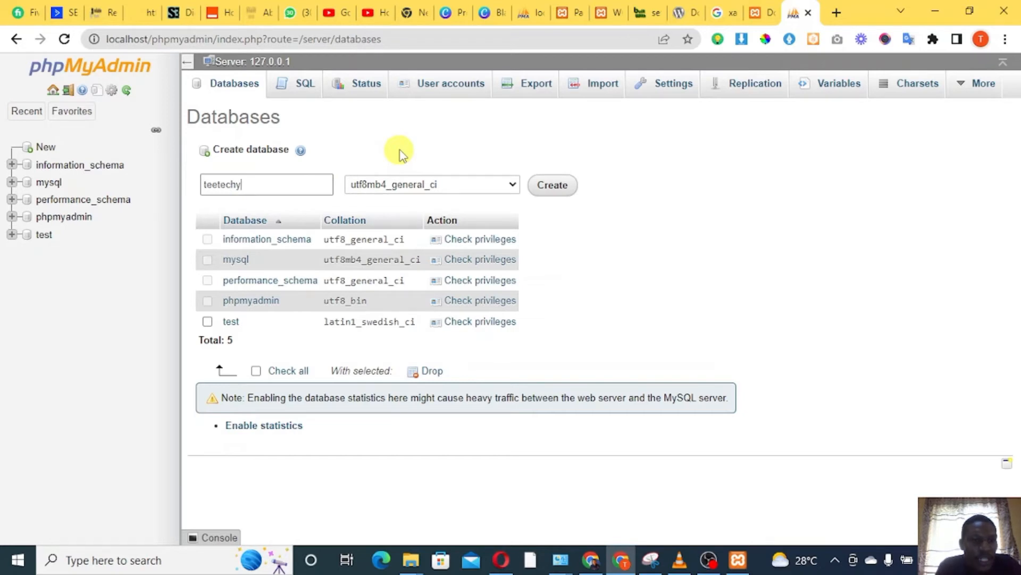
click(551, 188)
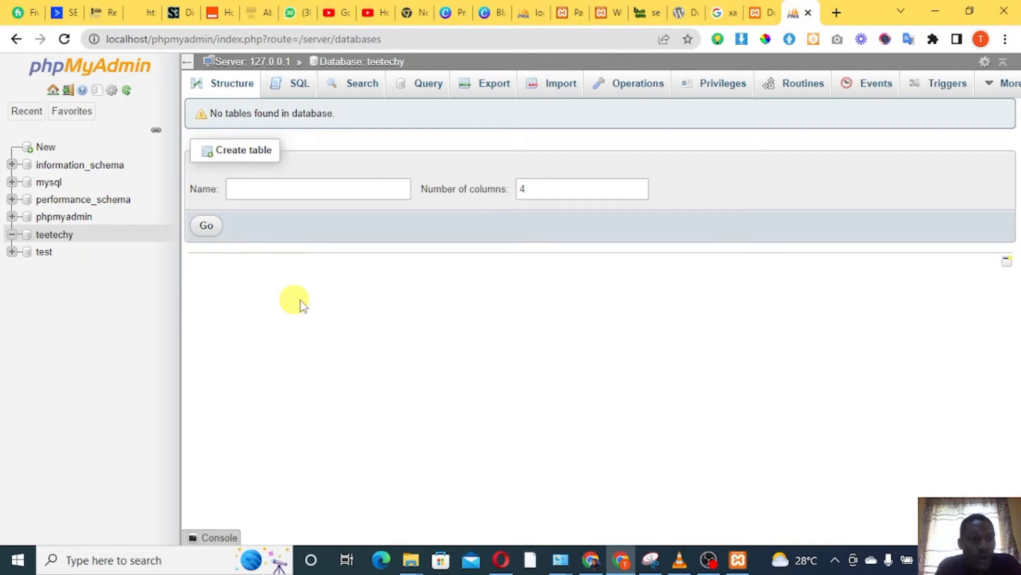
Switch to File Explorer and open the htdocs folder inside C:\xampp\newxammp.
click(936, 13)
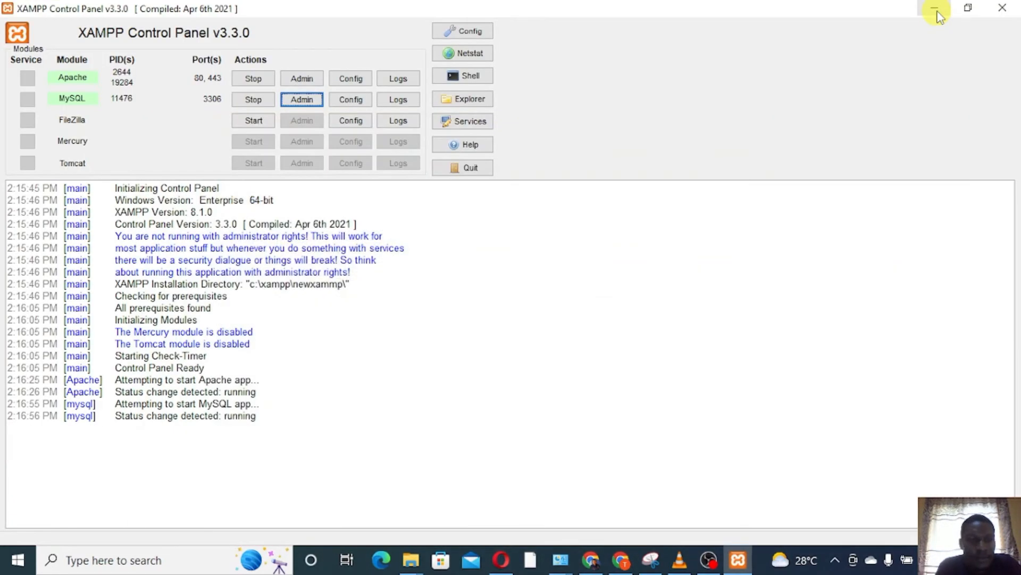
click(937, 12)
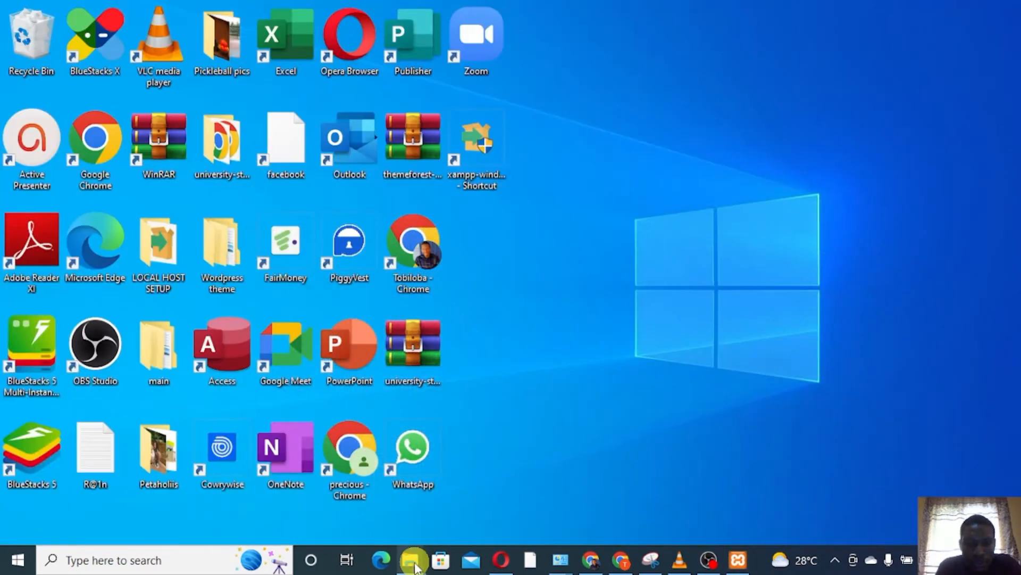
mouse_move(410, 558)
mouse_move(385, 506)
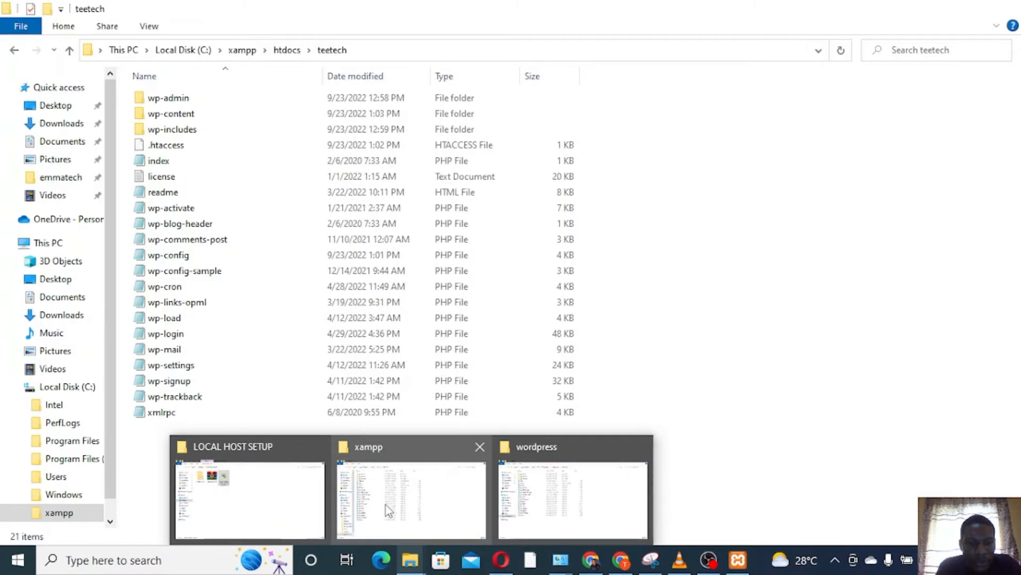
mouse_move(289, 505)
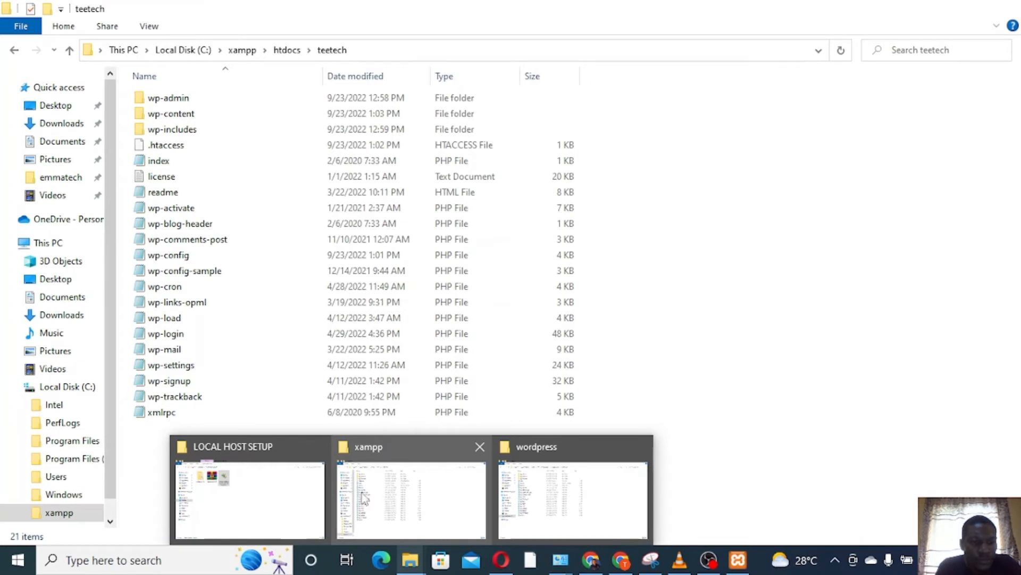
click(267, 482)
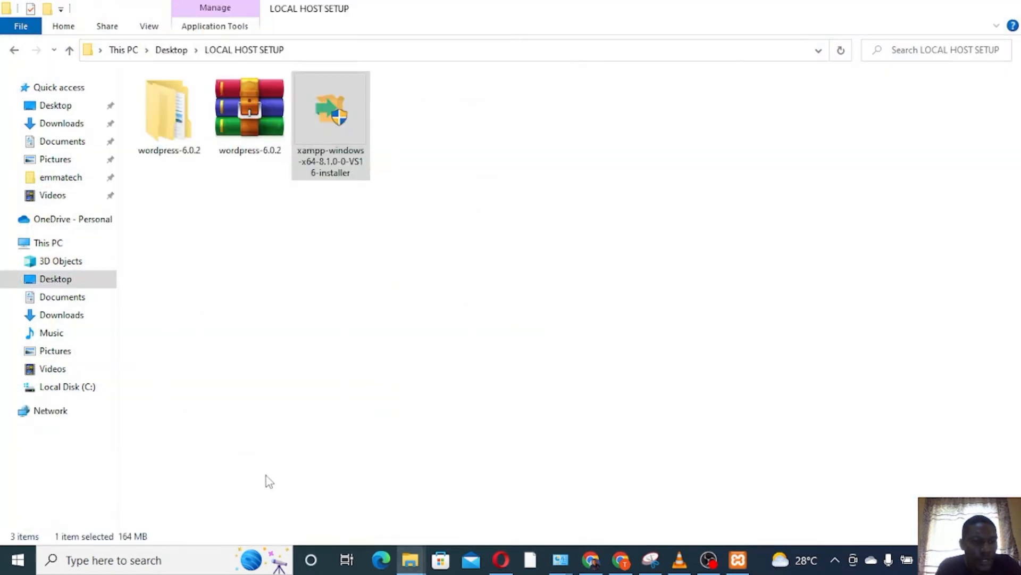
click(64, 392)
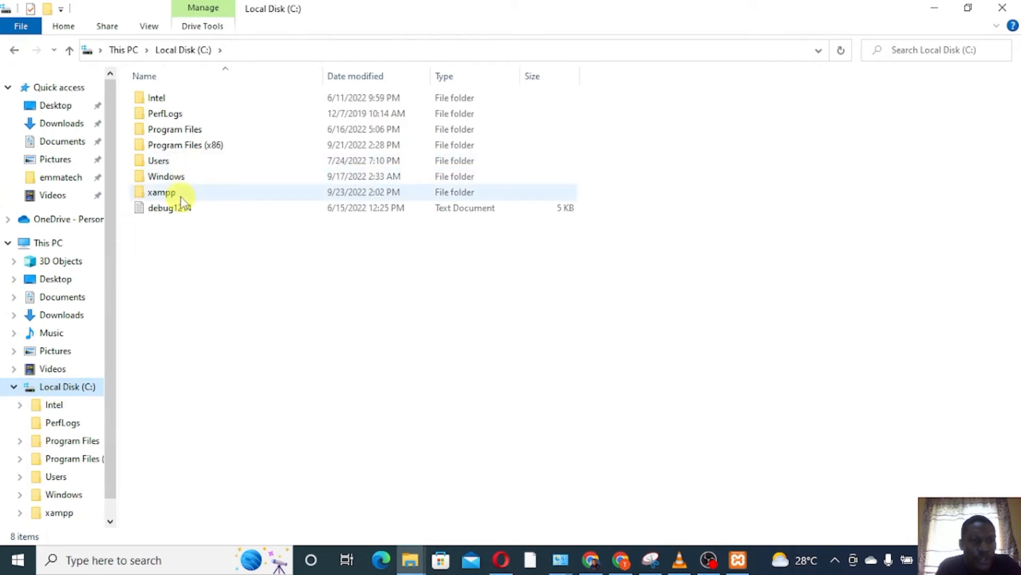
double_click(162, 192)
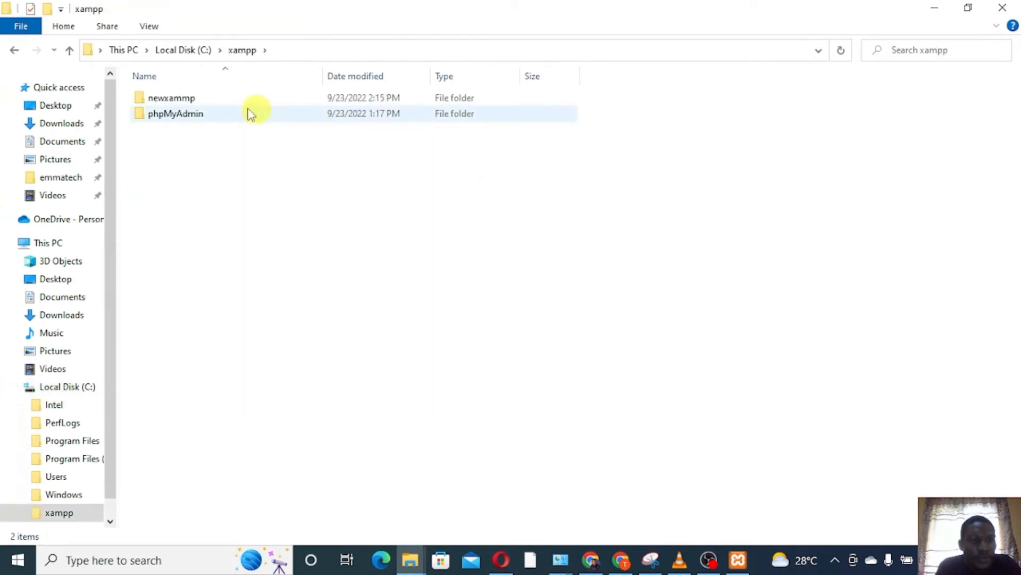
double_click(213, 102)
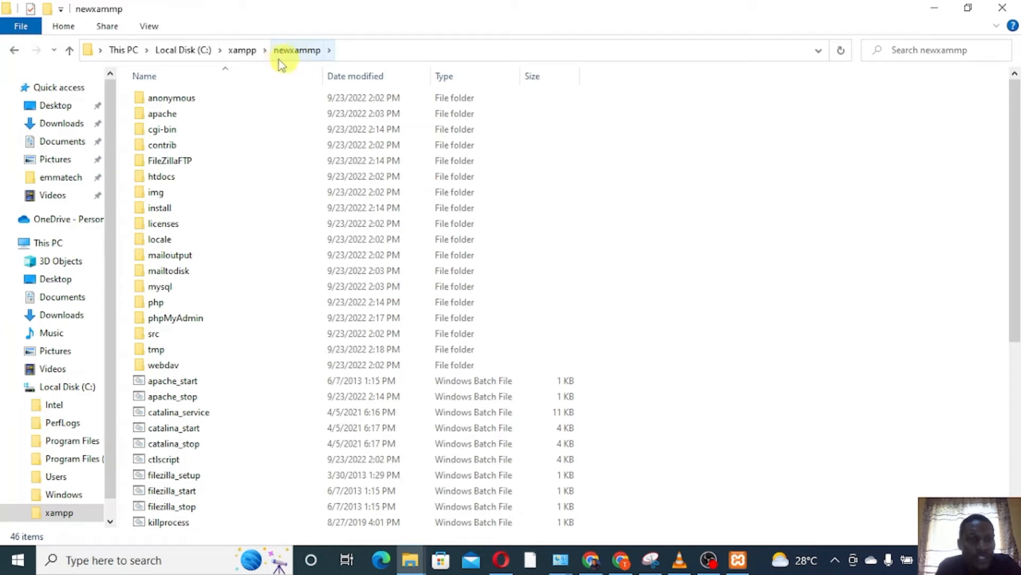
click(242, 51)
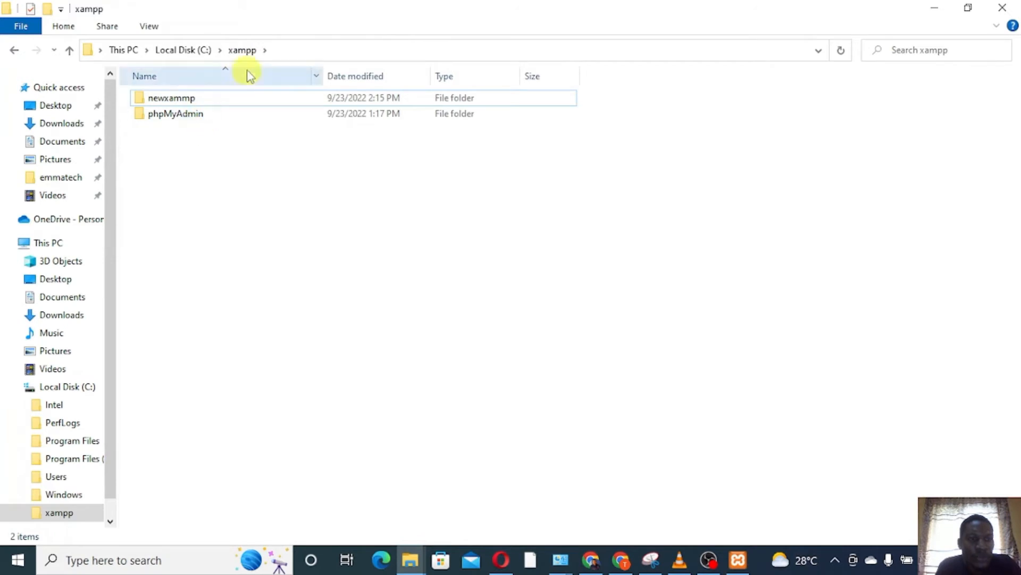
click(210, 99)
double_click(210, 98)
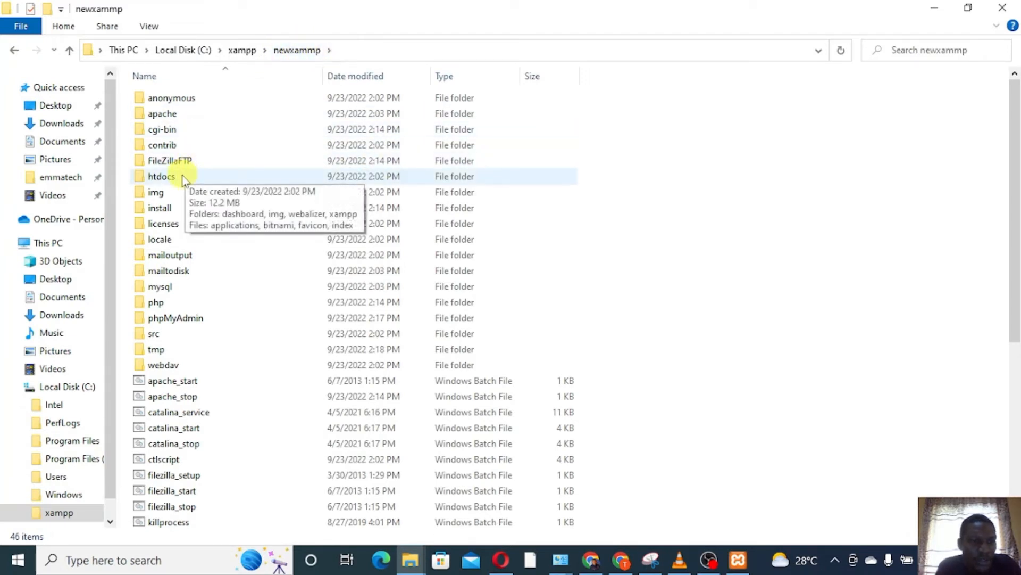
double_click(162, 176)
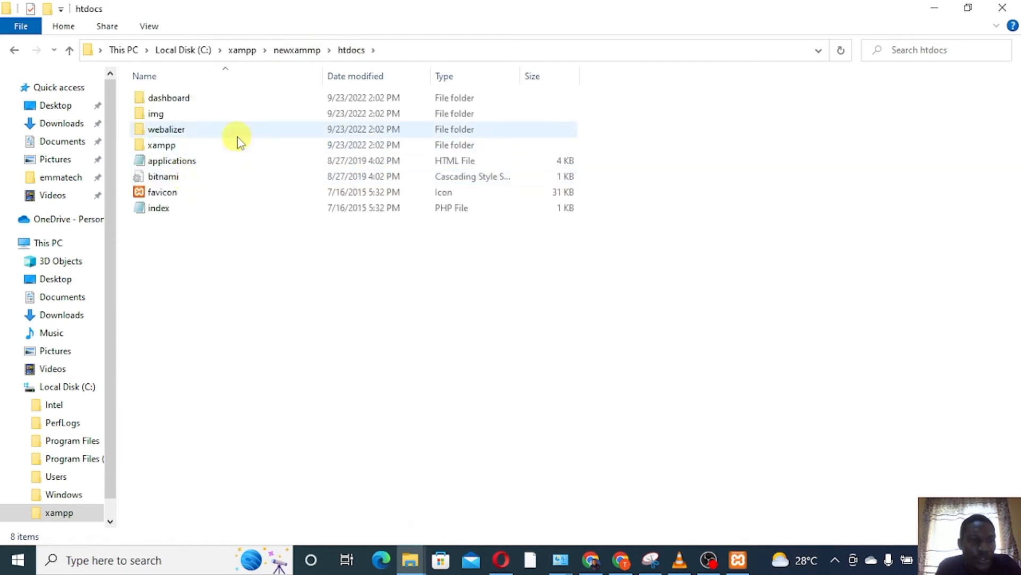
Create a folder named teetechy in htdocs and open it.
right_click(194, 232)
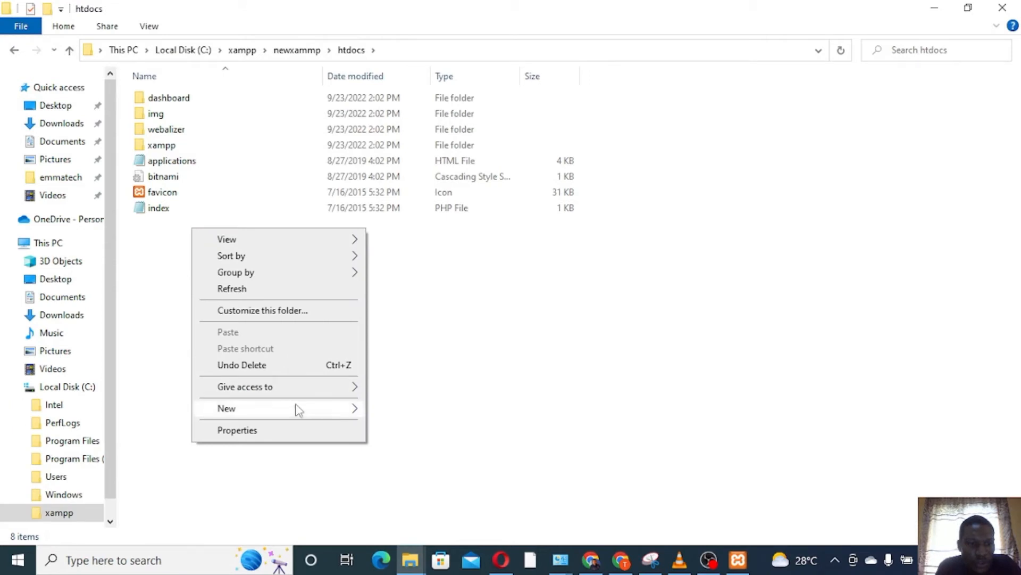
mouse_move(329, 409)
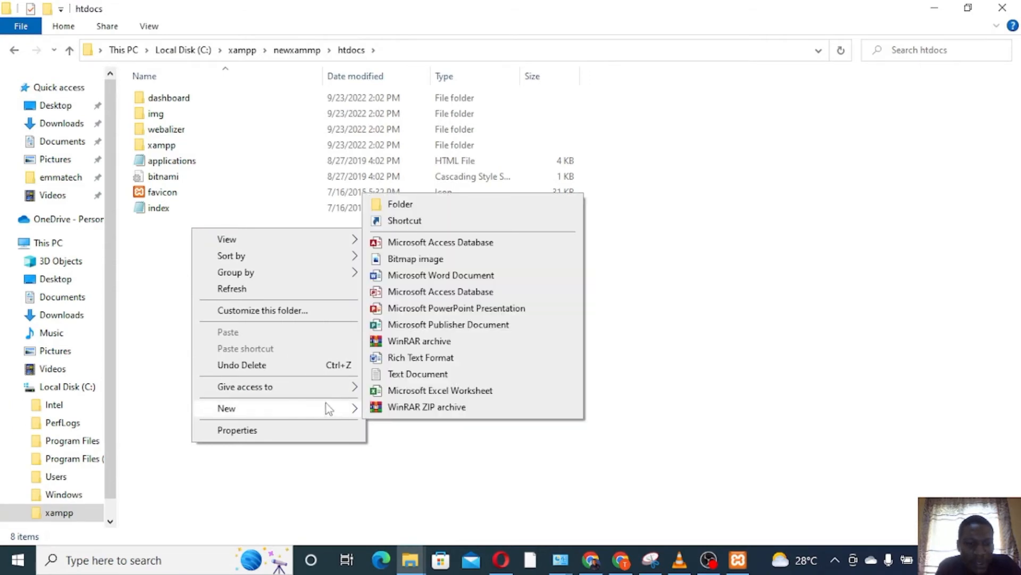
click(430, 206)
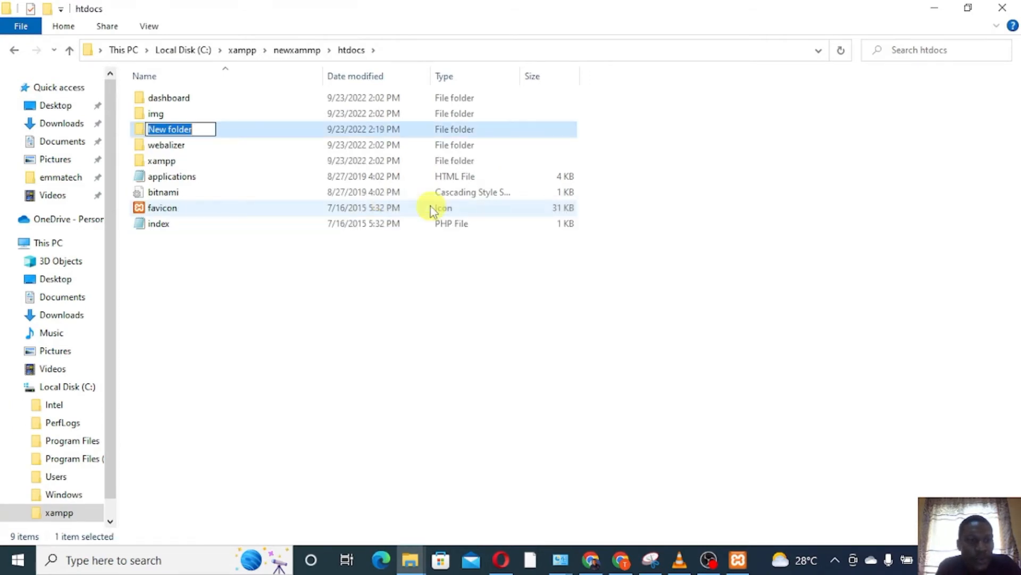
text(tee)
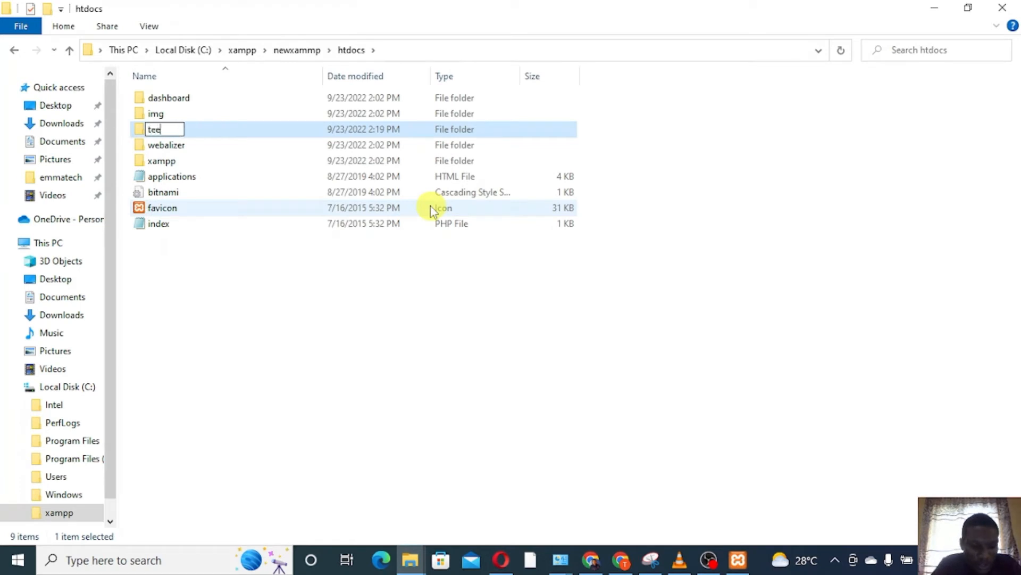
text(techy)
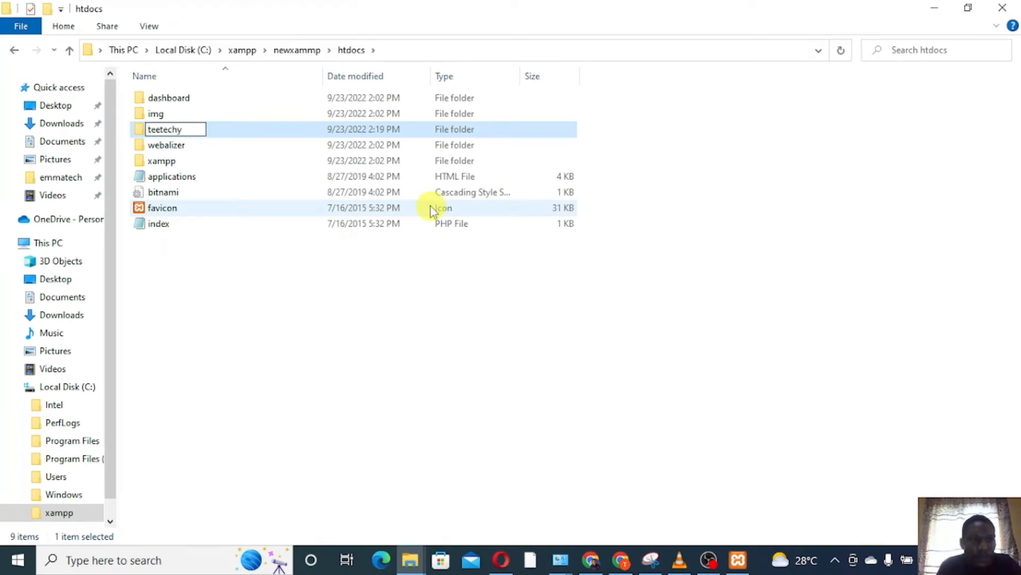
key(Return)
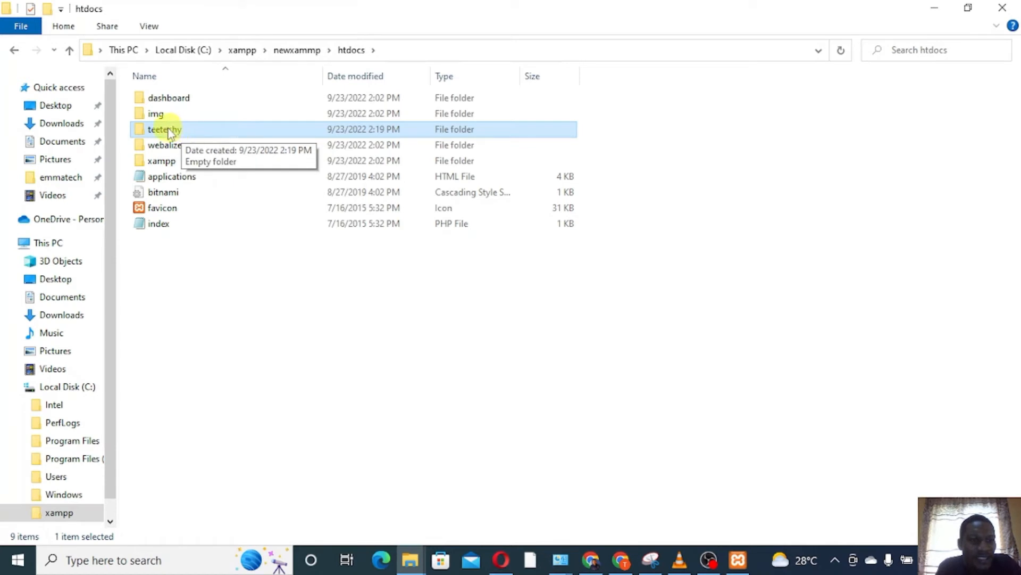
double_click(190, 131)
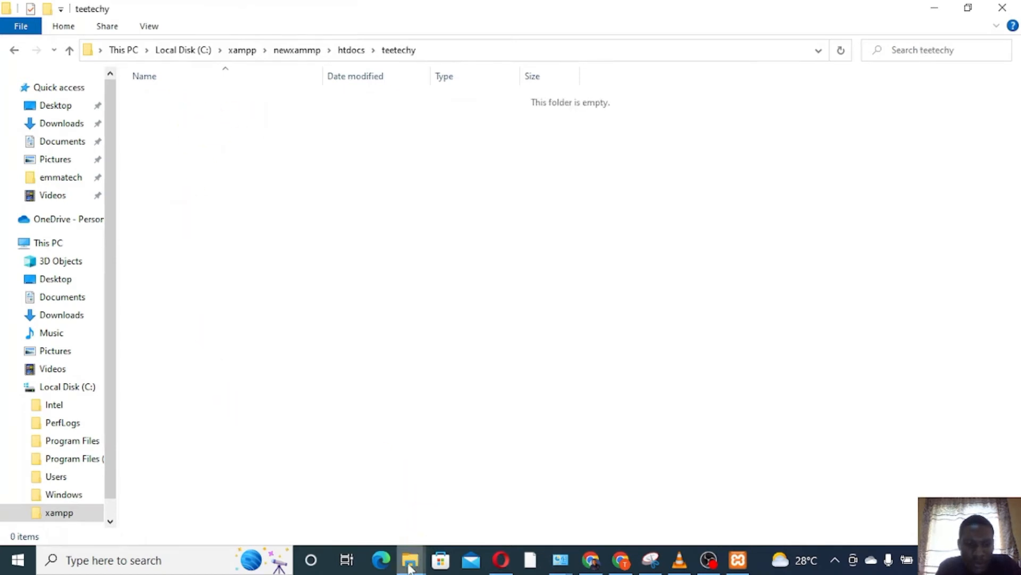
Open the wordpress folder located in LOCAL HOST SETUP\wordpress-6.0.2 on the Desktop.
mouse_move(415, 556)
mouse_move(446, 502)
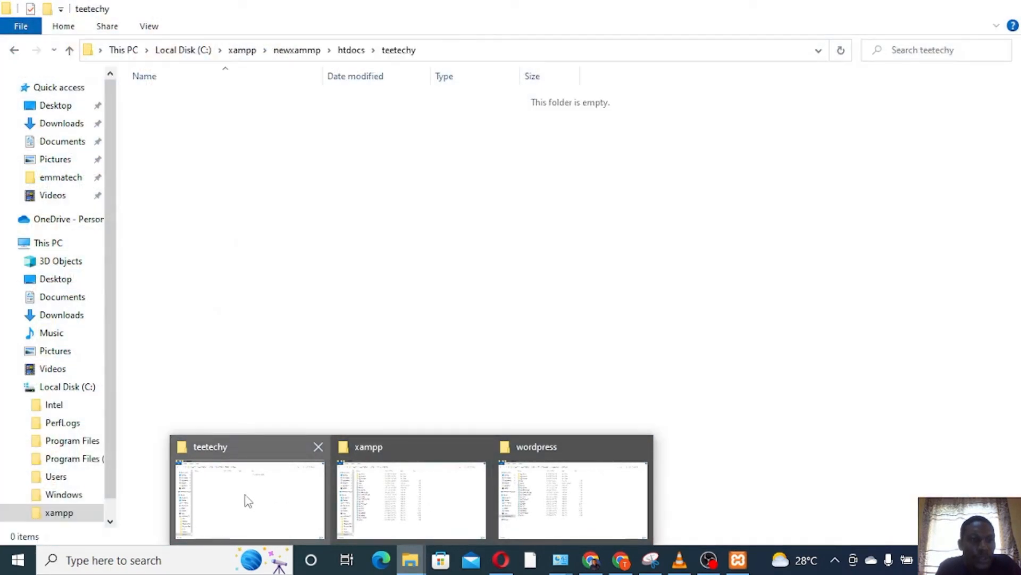
click(248, 501)
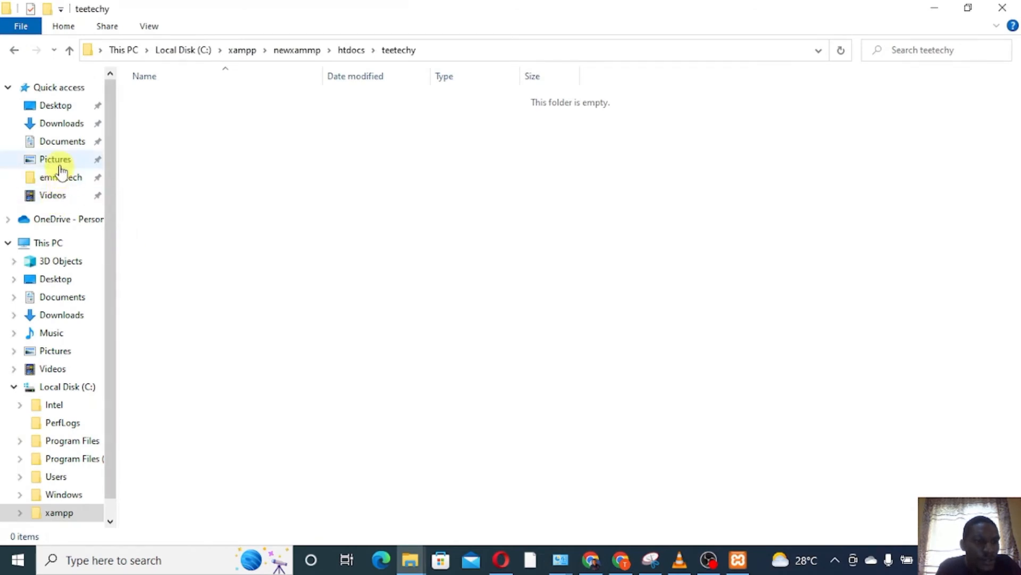
click(55, 105)
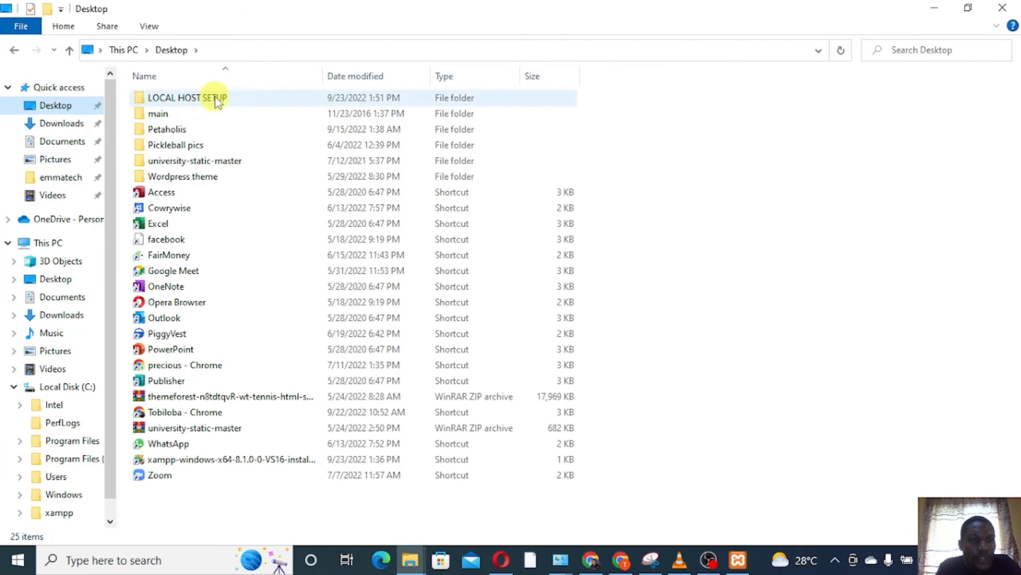
double_click(215, 98)
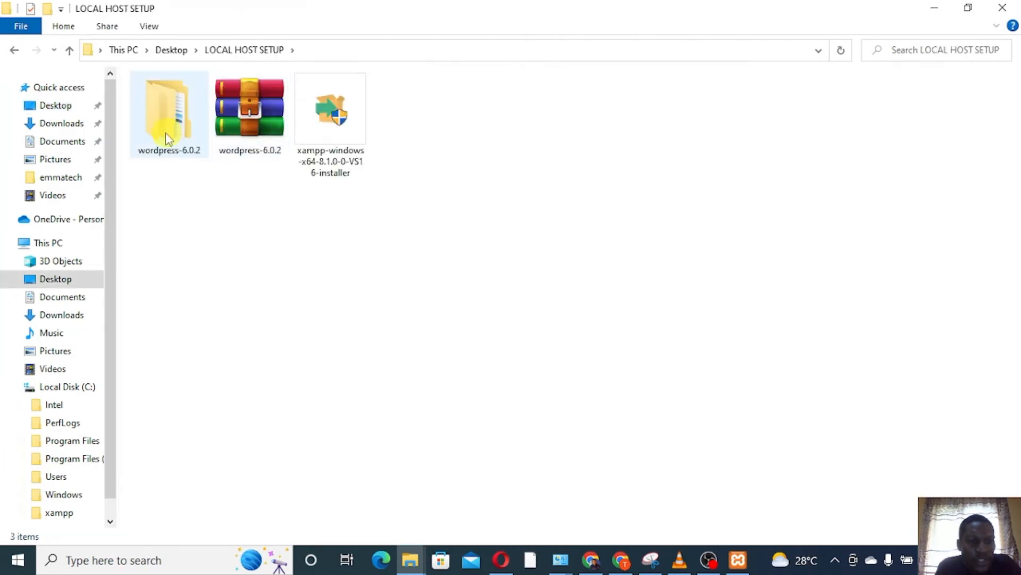
double_click(173, 116)
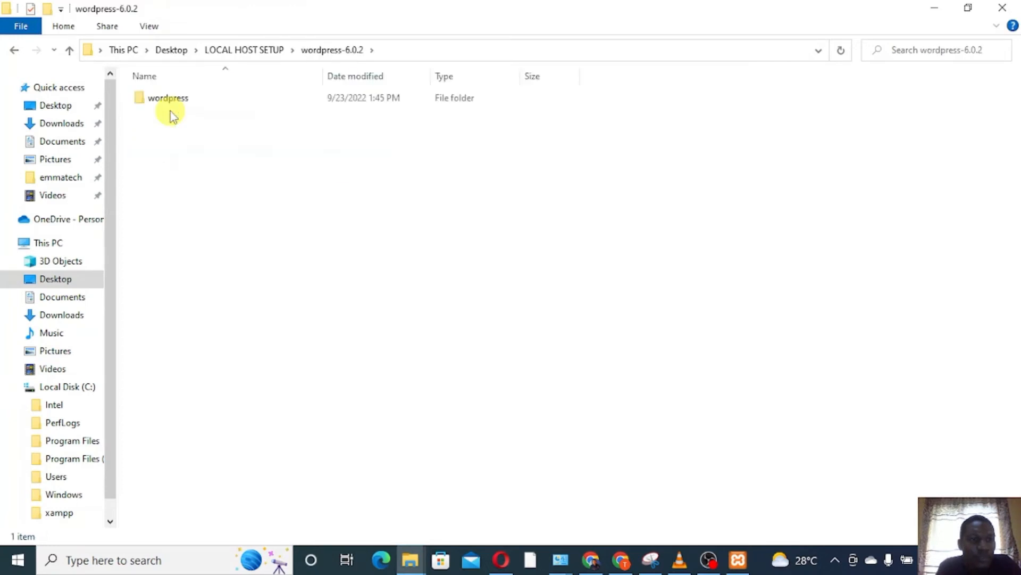
double_click(190, 105)
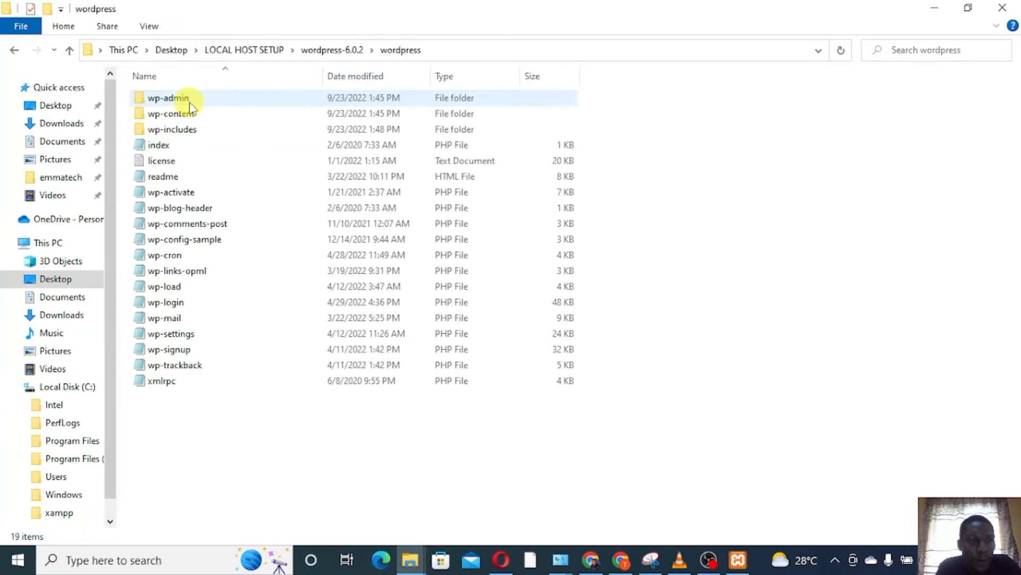
Copy all files and folders in the wordpress folder.
key(ctrl+a)
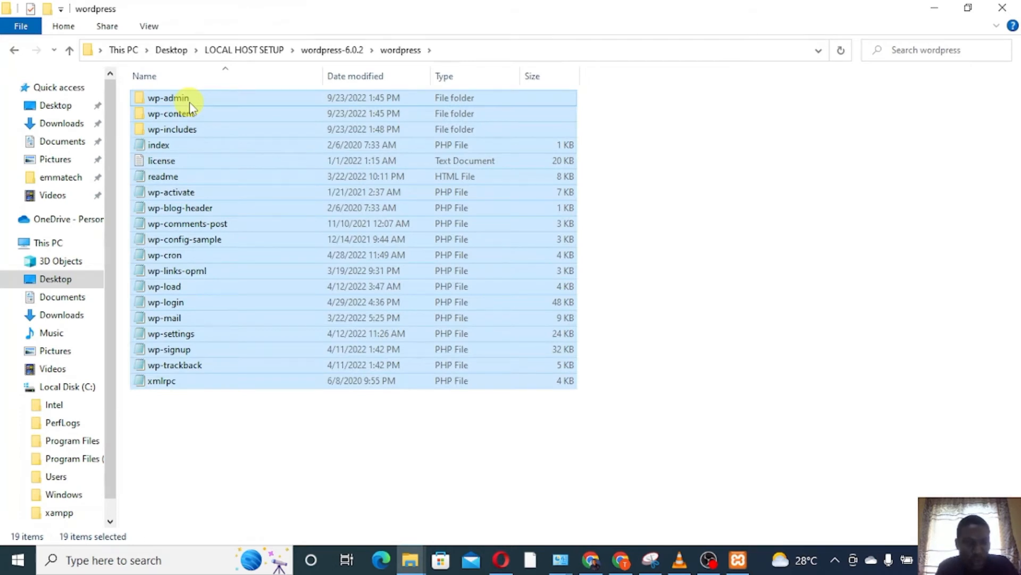
right_click(189, 101)
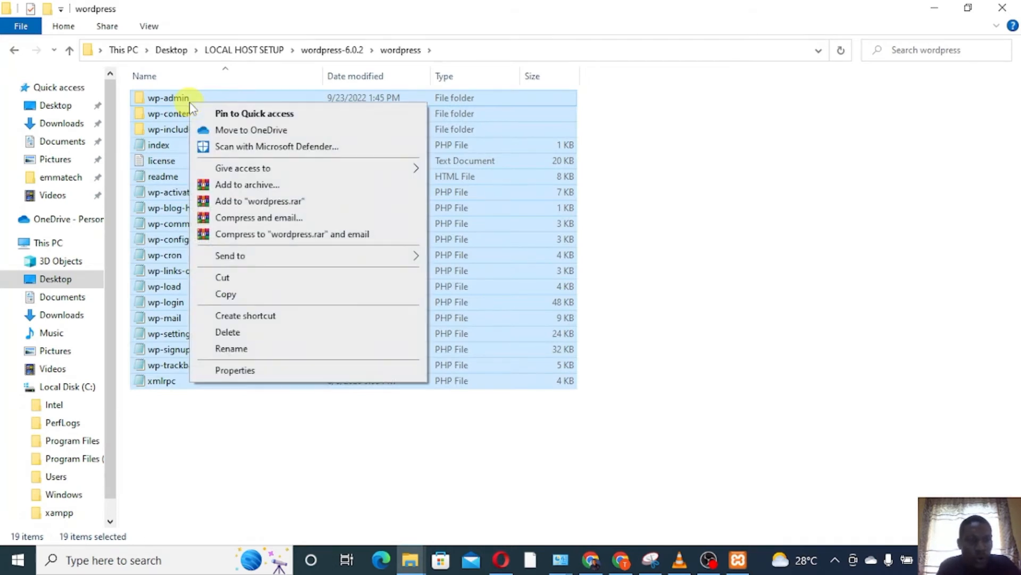
click(247, 297)
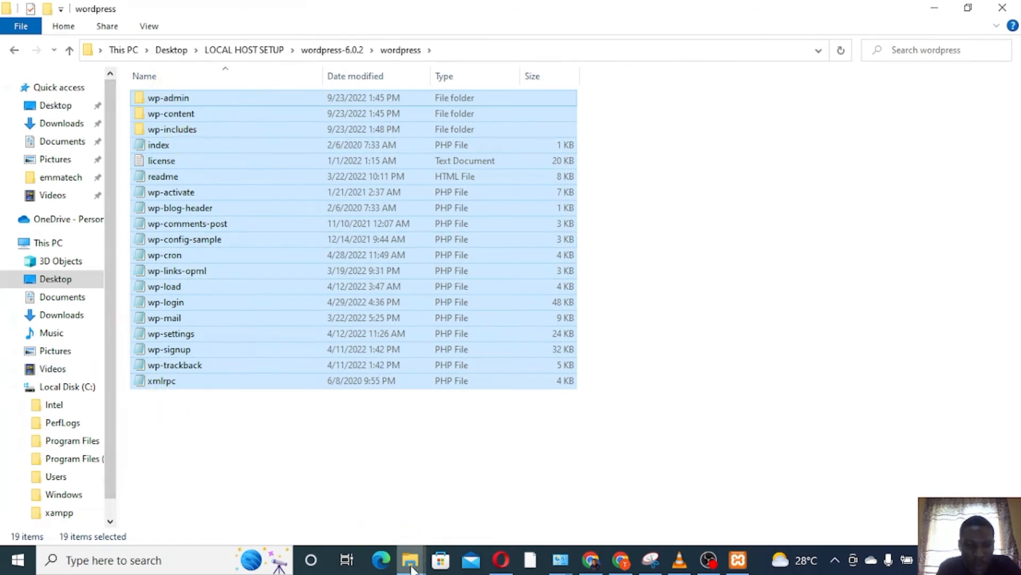
Paste the copied WordPress files into the teetechy folder in C:\xampp\newxammp\htdocs.
mouse_move(411, 568)
mouse_move(383, 495)
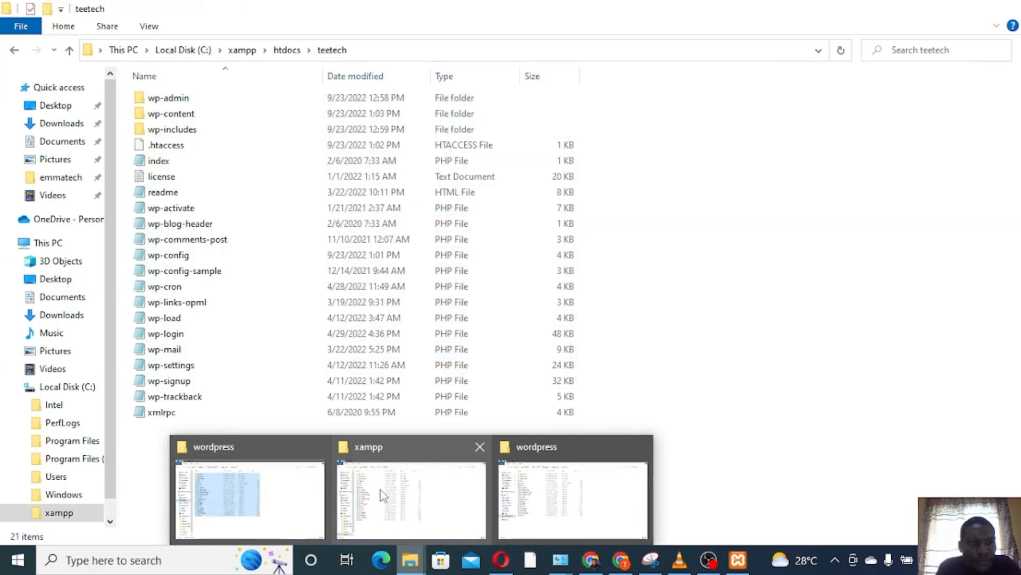
mouse_move(546, 499)
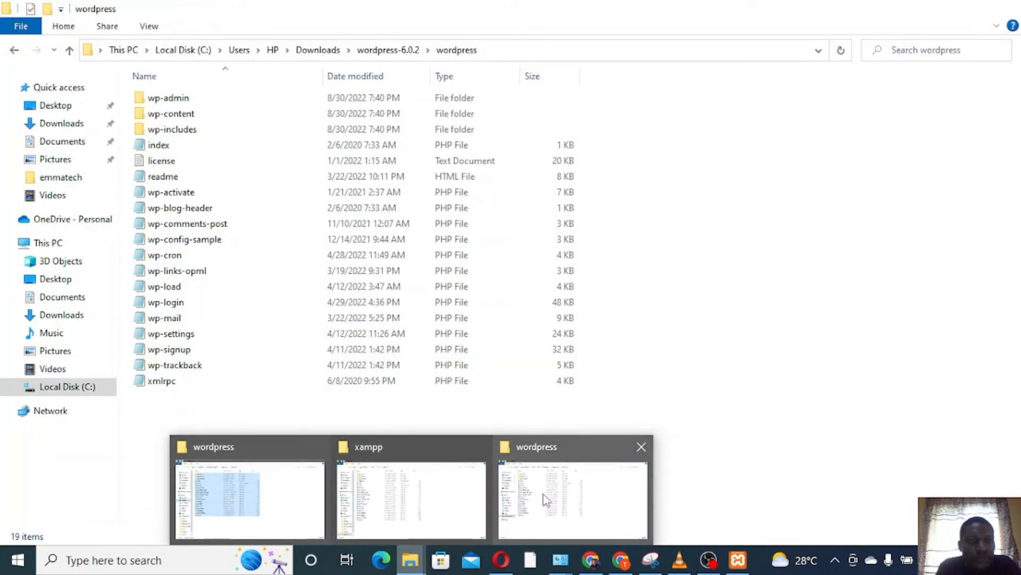
click(250, 500)
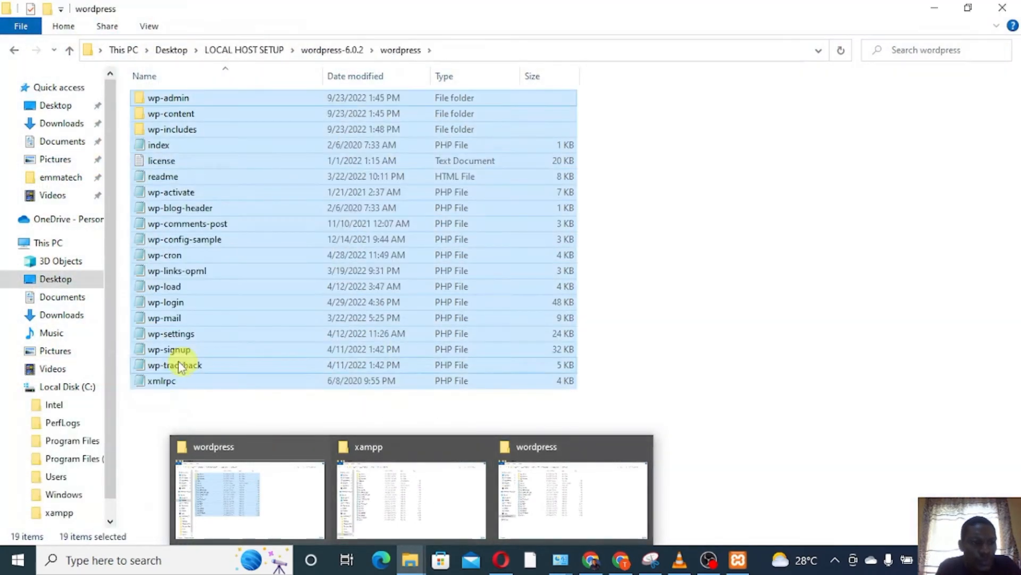
click(59, 513)
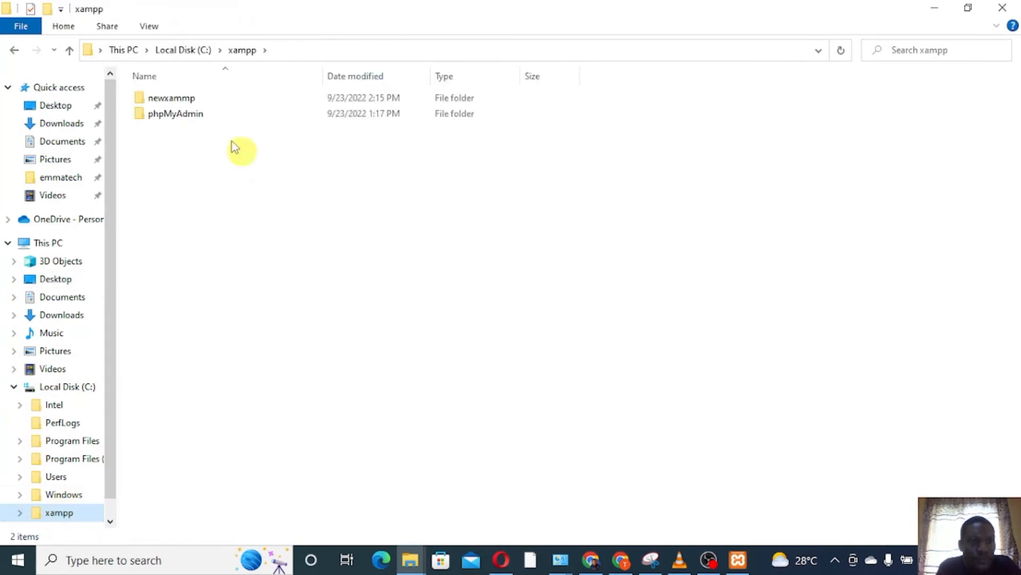
double_click(201, 101)
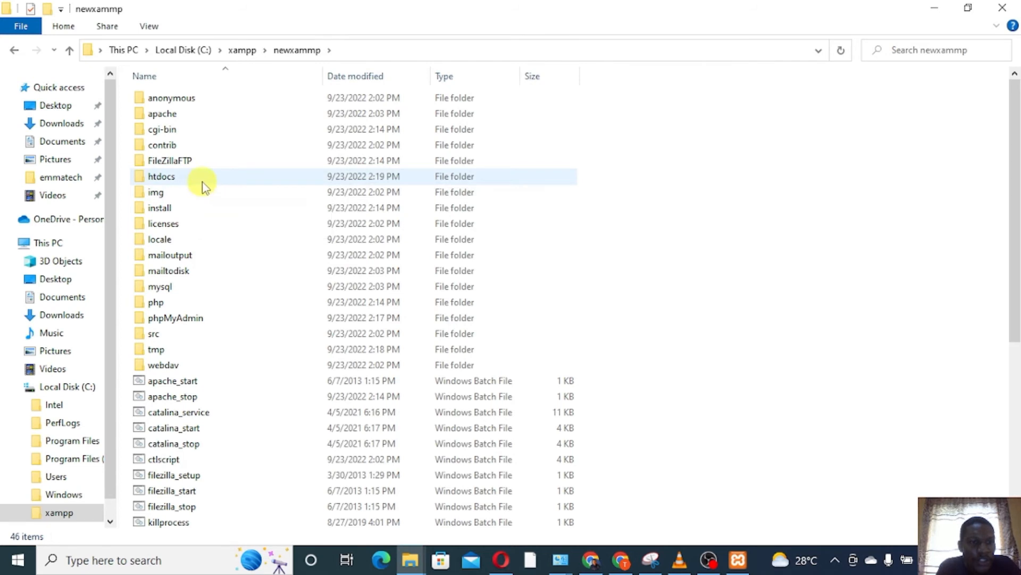
double_click(205, 183)
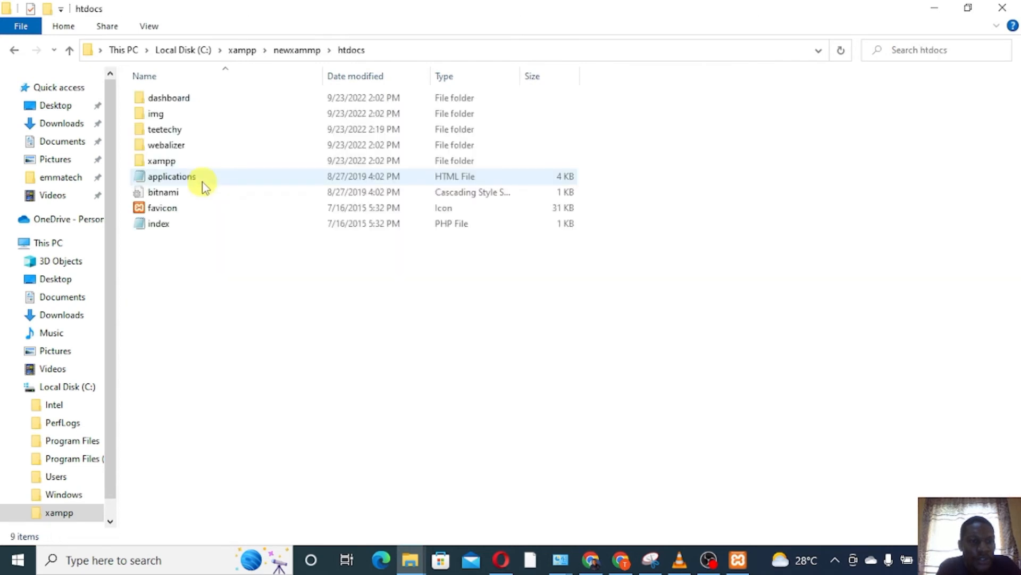
double_click(213, 131)
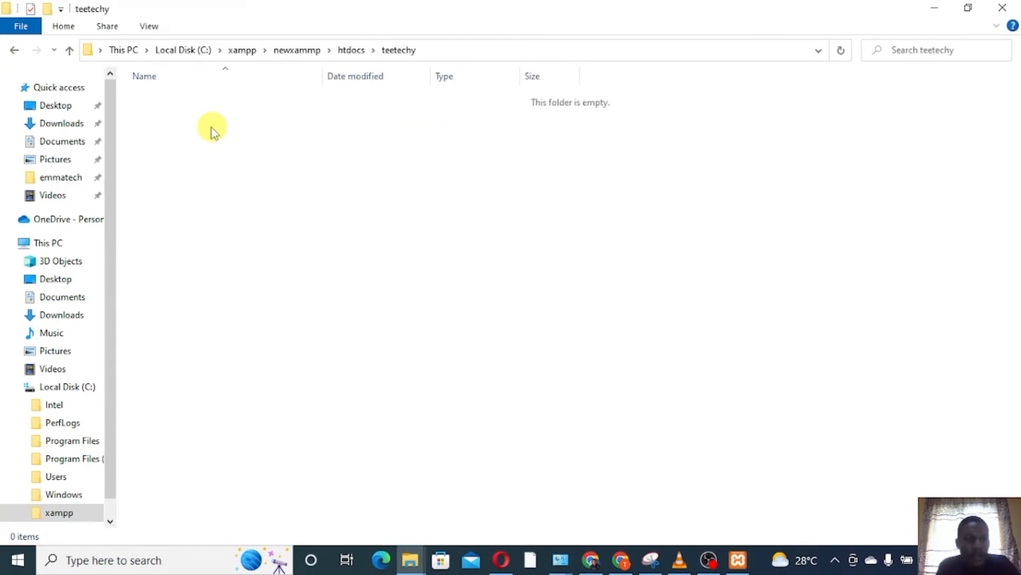
key(ctrl+v)
click(718, 274)
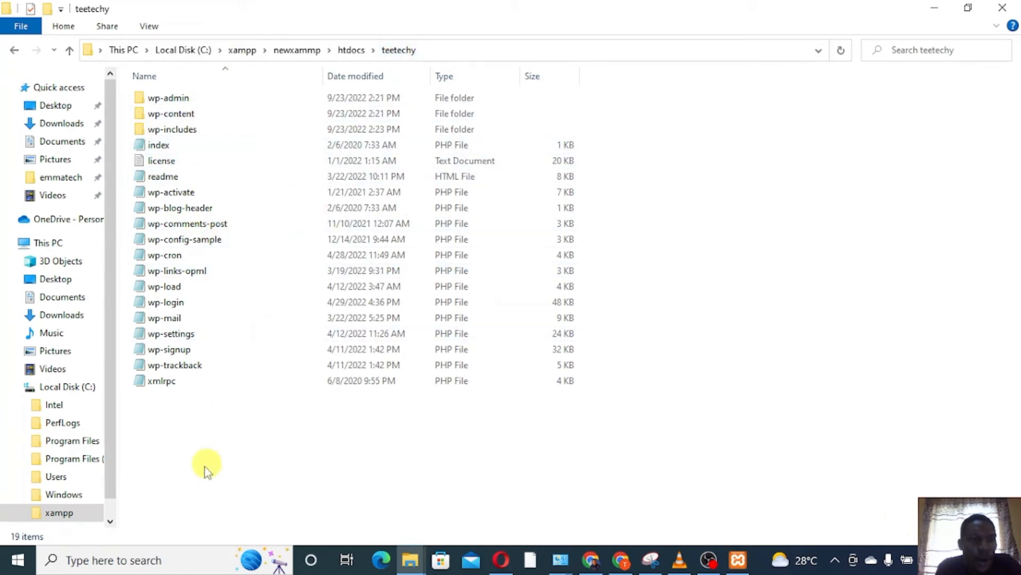
Switch to the Chrome window with phpMyAdmin and load localhost/teetechy in a new tab.
click(937, 9)
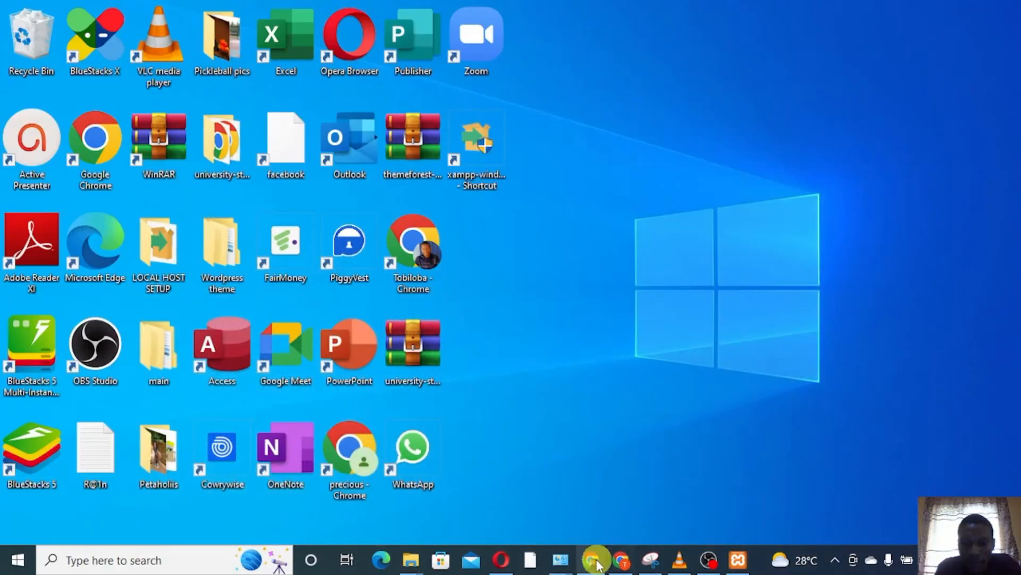
mouse_move(621, 562)
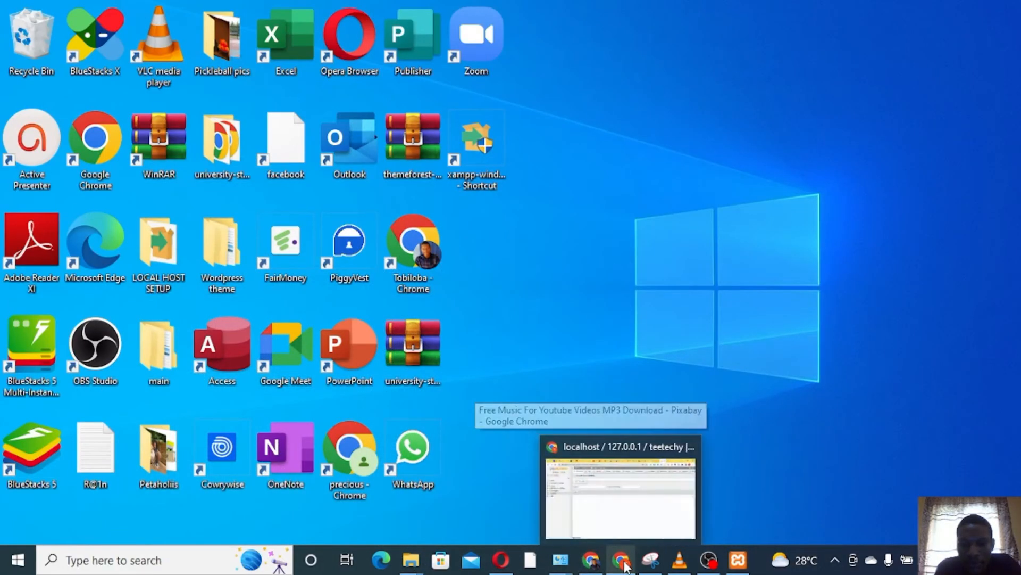
click(631, 509)
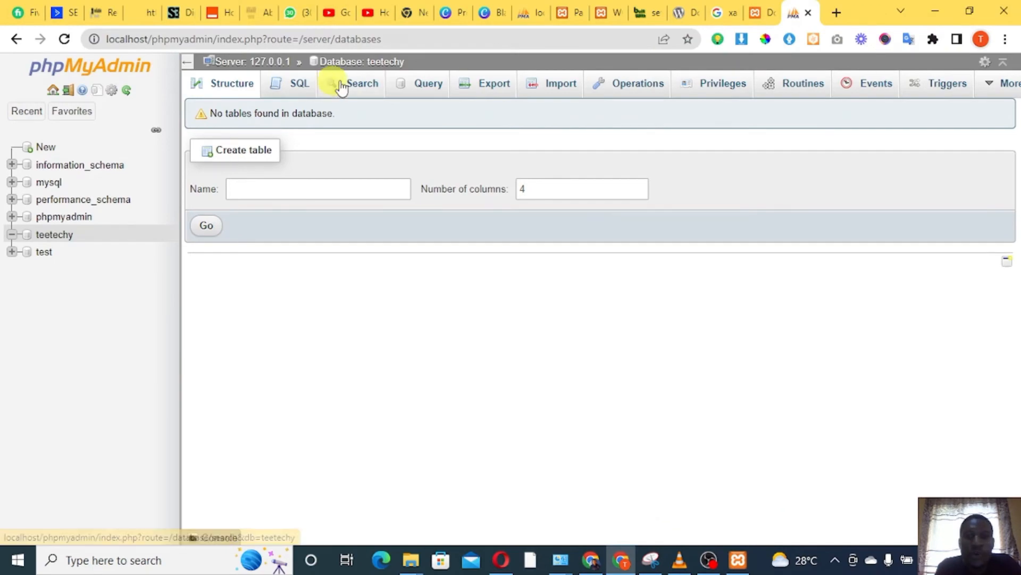
click(837, 12)
click(589, 35)
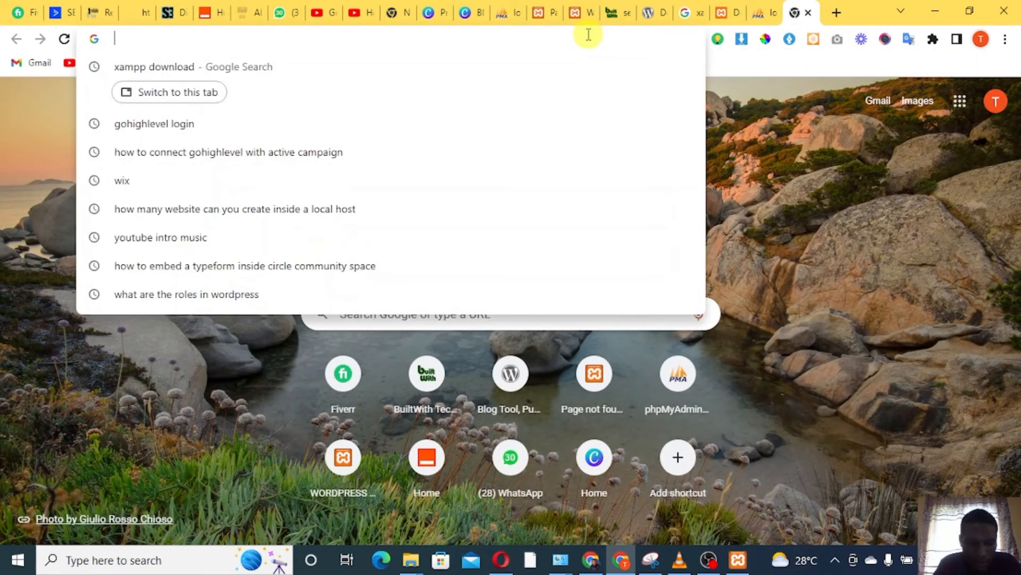
text(localhost)
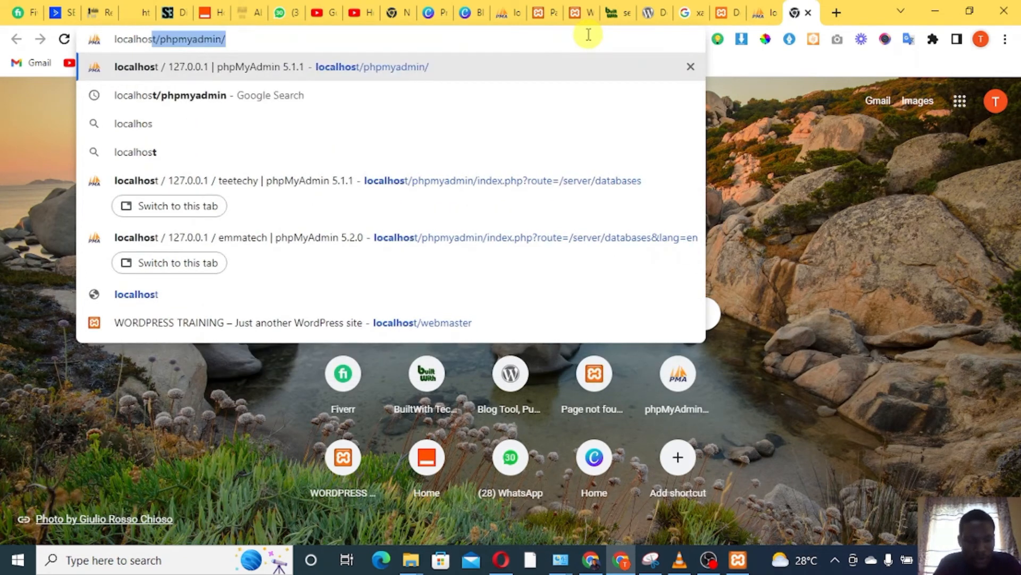
key(Delete)
text(/)
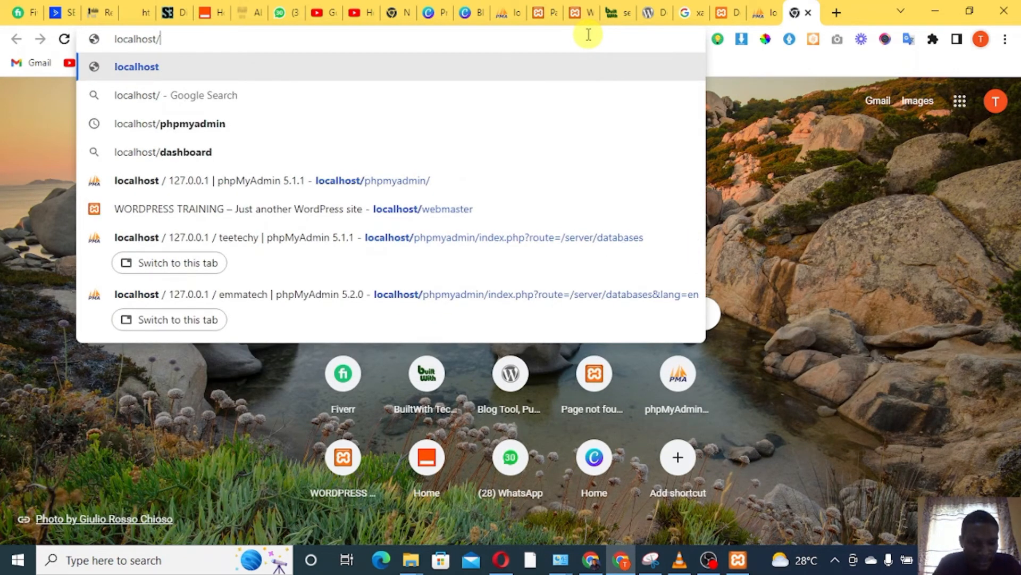
text(tee)
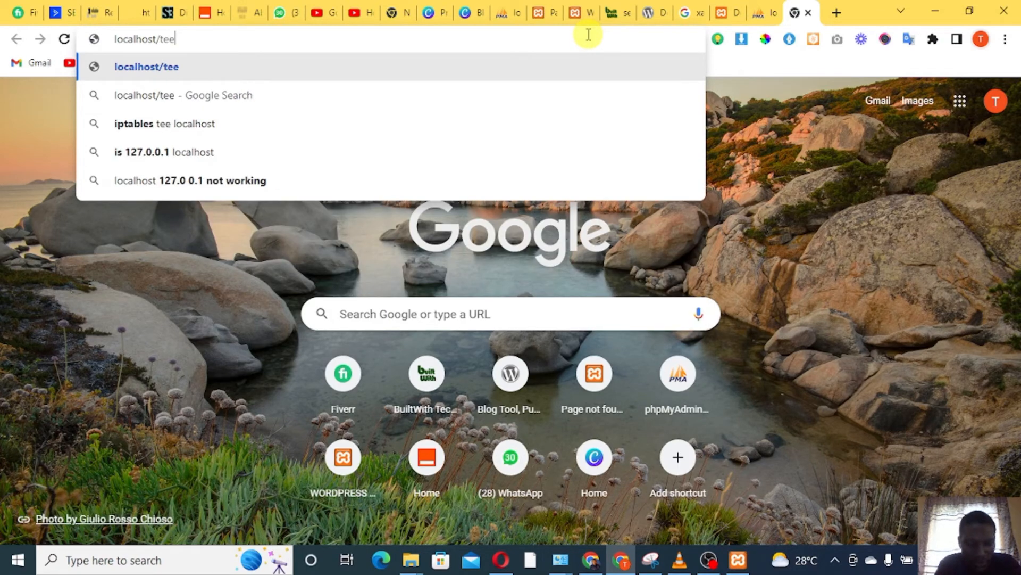
text(techy)
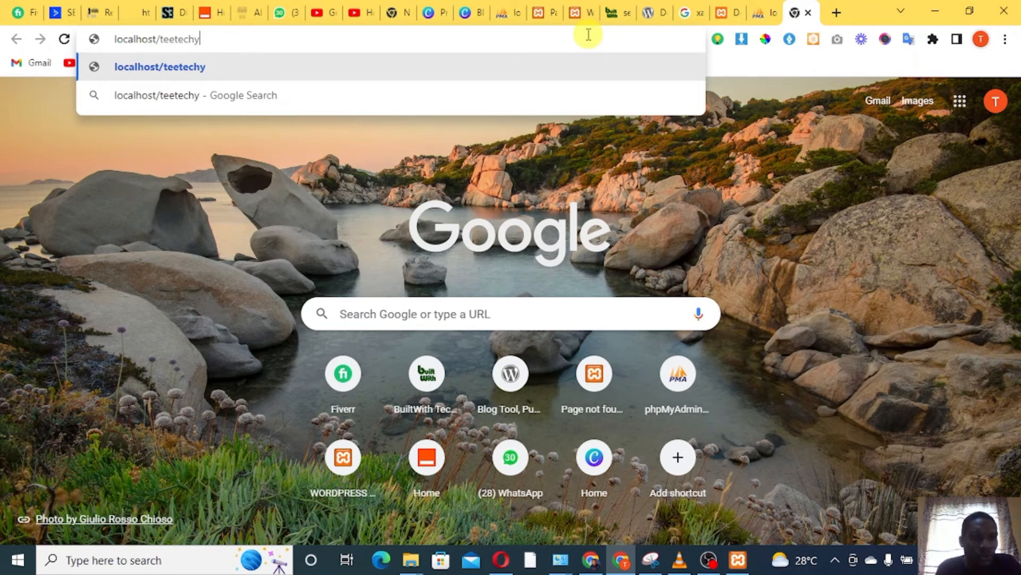
key(Return)
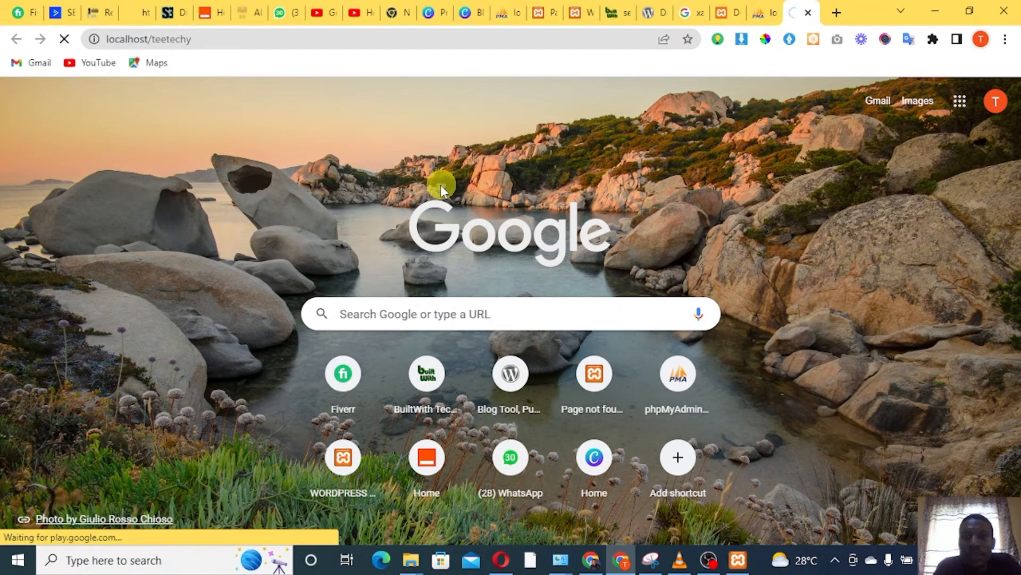
Continue the WordPress setup in English (United States) and proceed to the database connection form.
scroll(1013, 160, down, 1)
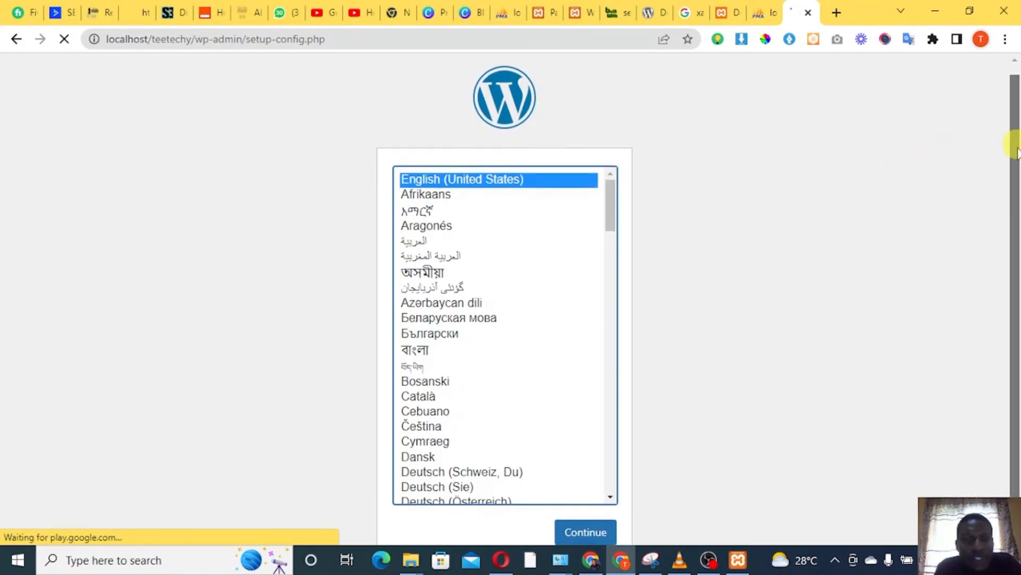
scroll(1016, 160, up, 1)
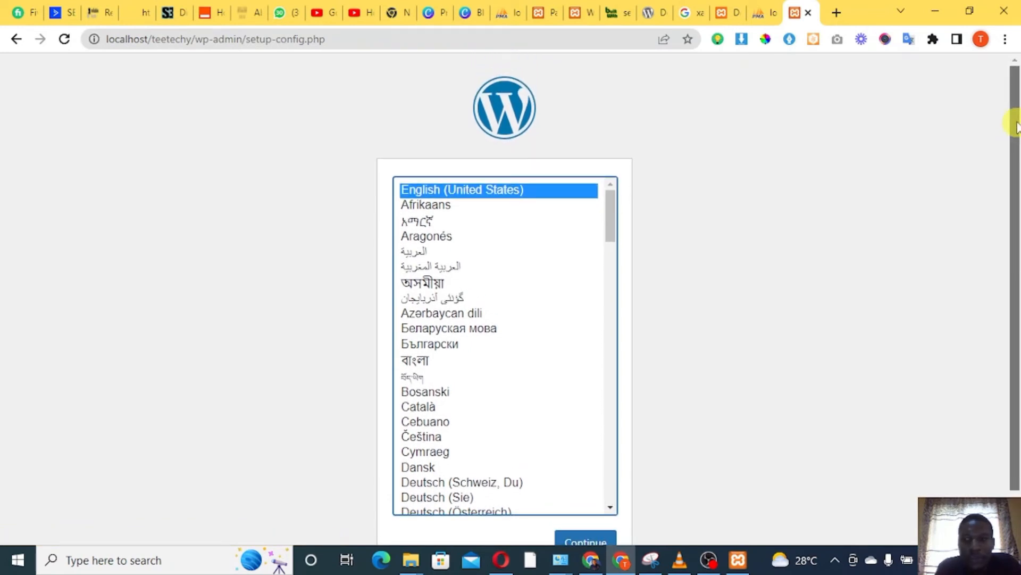
drag(1015, 125, 1015, 164)
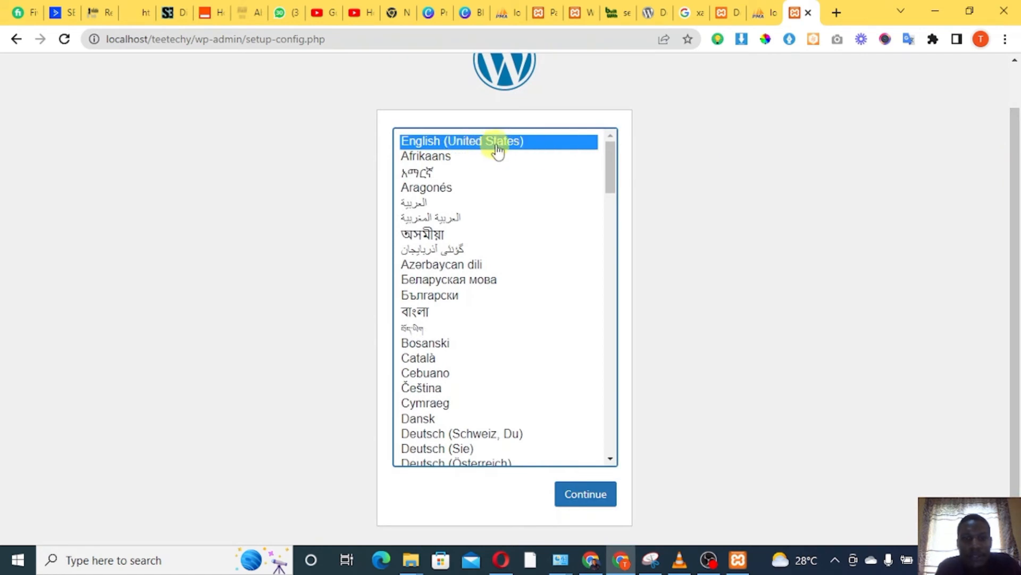
click(583, 503)
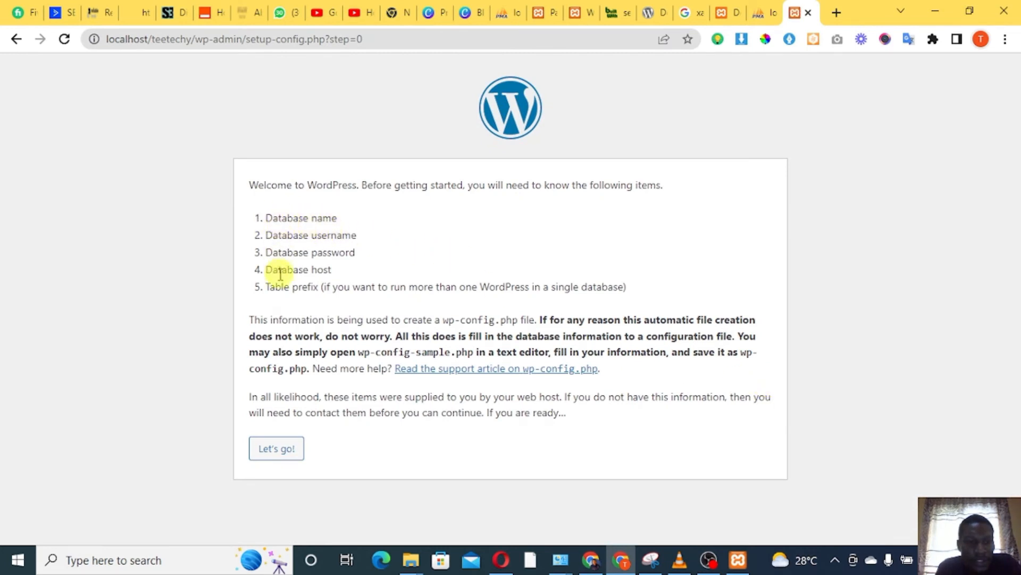
click(271, 453)
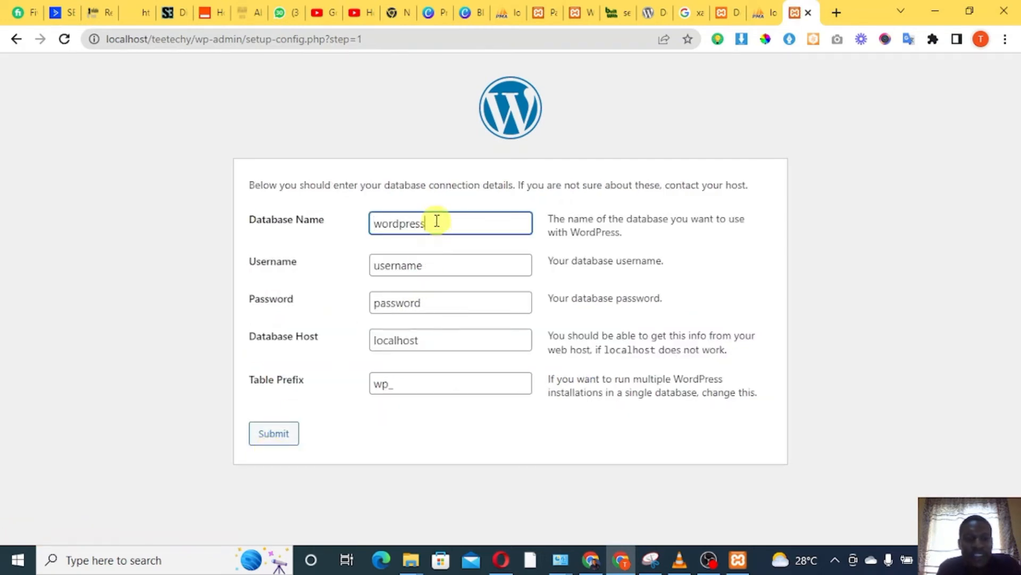
Set the database name to teetechy in the WordPress connection details.
key(BackSpace)
key(BackSpace)
key(BackSpace)
key(BackSpace)
key(BackSpace)
key(BackSpace)
key(BackSpace)
key(BackSpace)
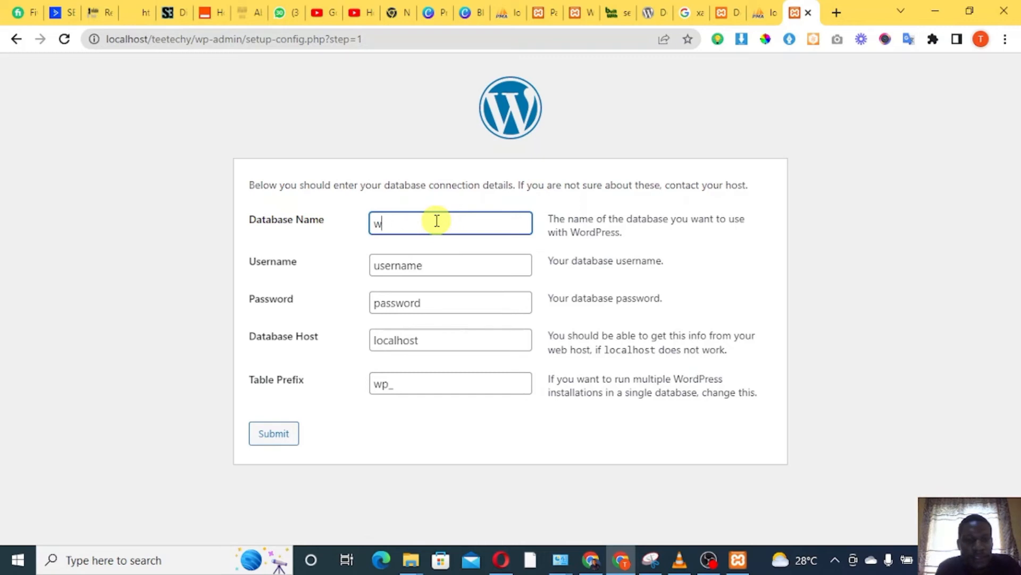
key(BackSpace)
text(tee)
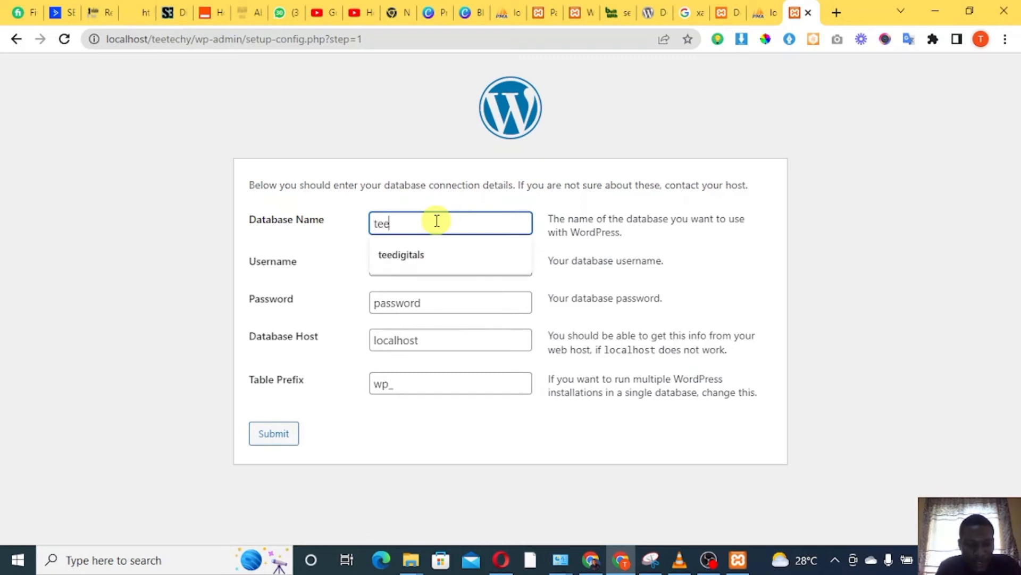
text(techy)
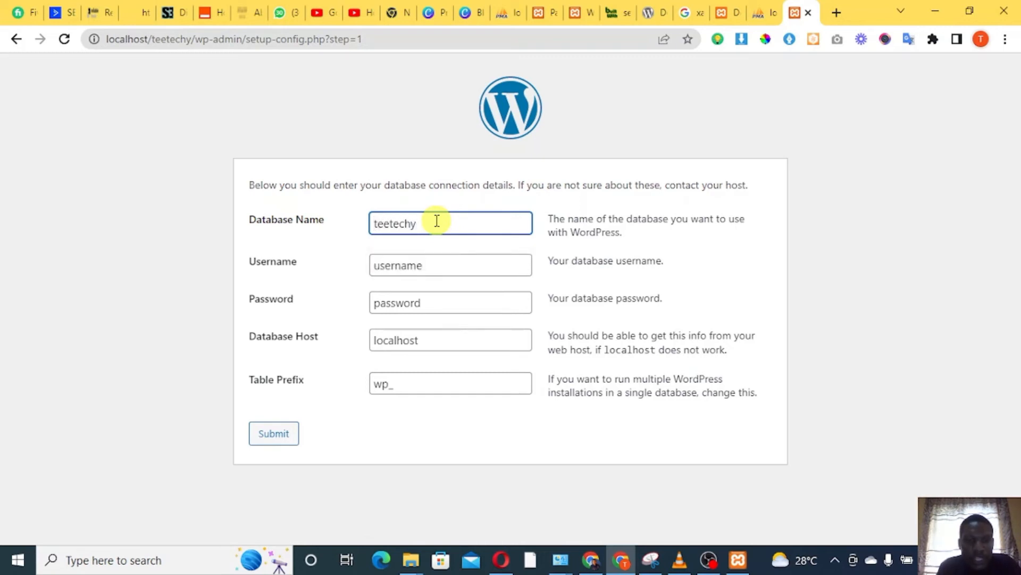
Replace the placeholder database username with root.
click(449, 265)
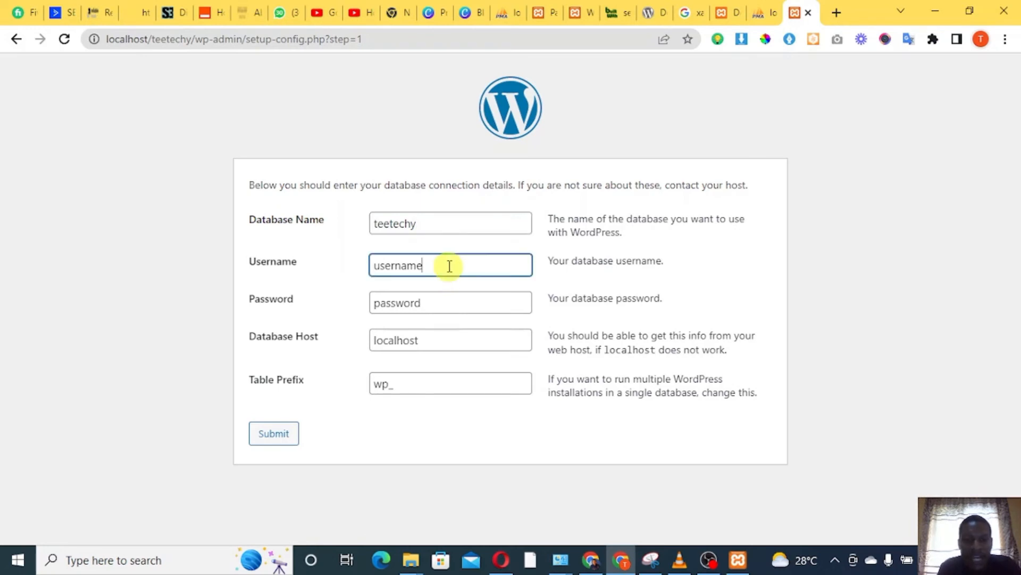
key(BackSpace)
key(BackSpace)
key(BackSpace)
key(BackSpace)
key(BackSpace)
key(BackSpace)
key(BackSpace)
key(BackSpace)
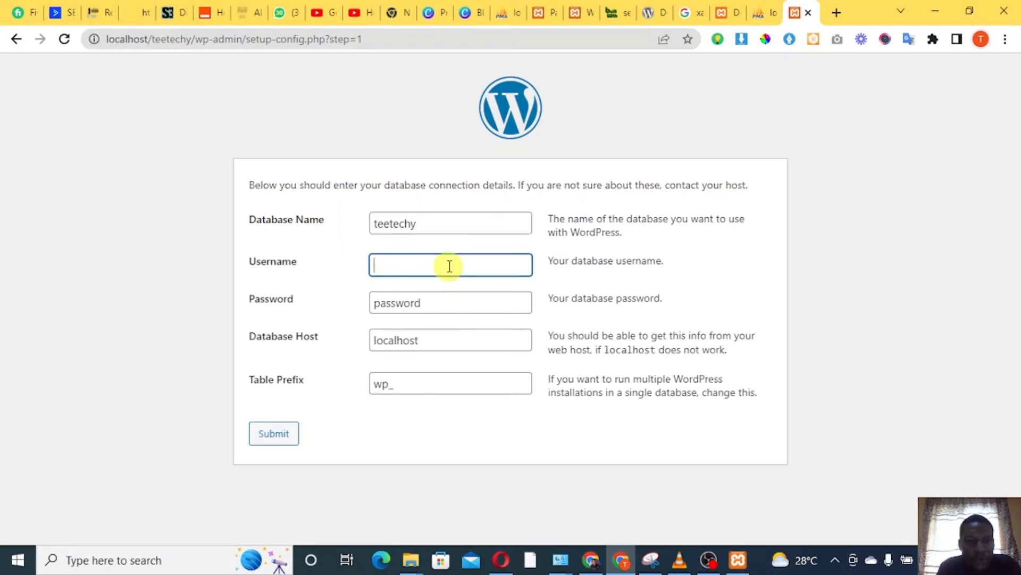
text(r)
key(Down)
key(Return)
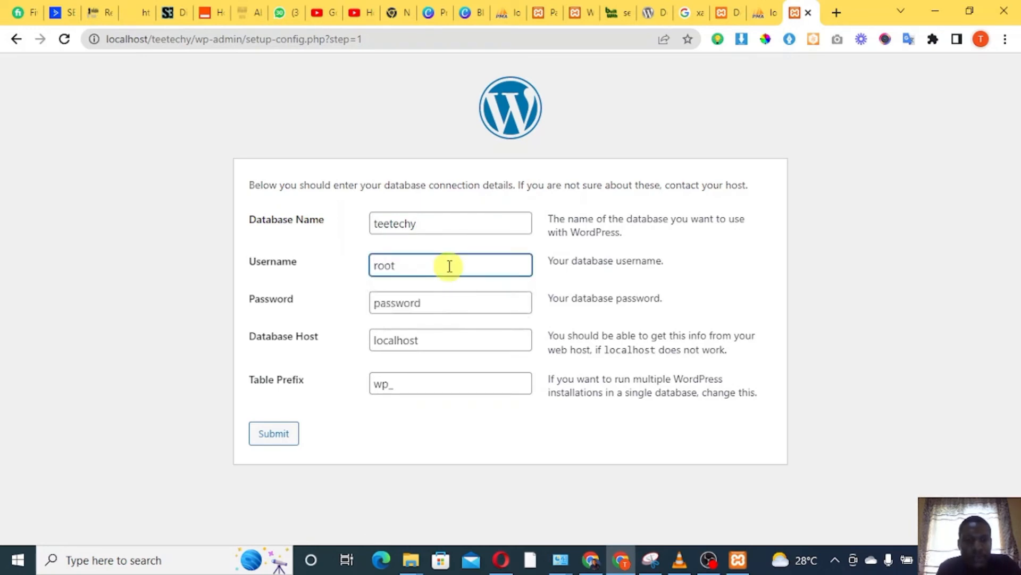
click(334, 281)
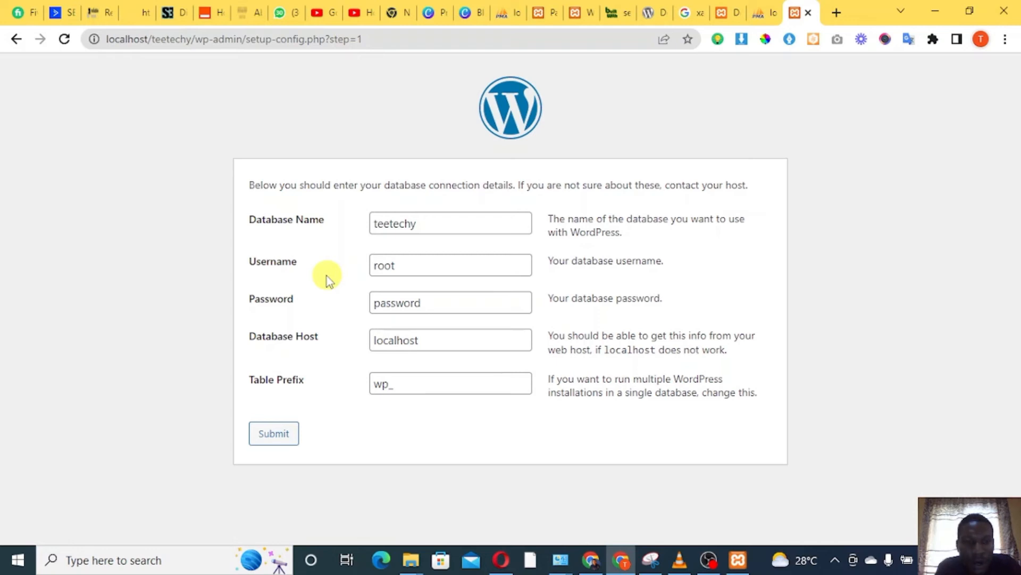
Clear the database password field and submit the database connection details.
click(438, 301)
key(BackSpace)
key(BackSpace)
key(BackSpace)
key(BackSpace)
key(BackSpace)
key(BackSpace)
key(BackSpace)
key(BackSpace)
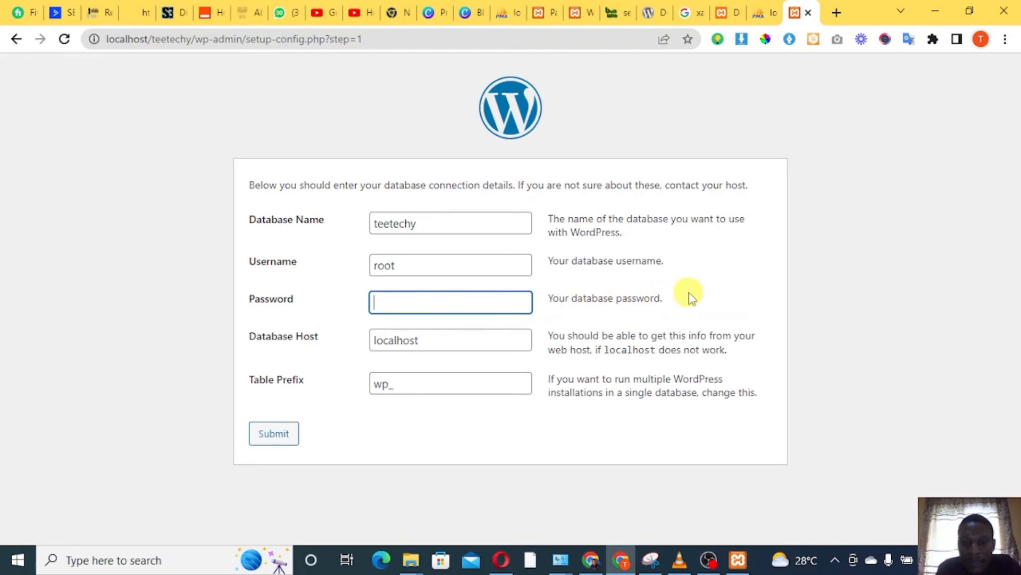
click(724, 301)
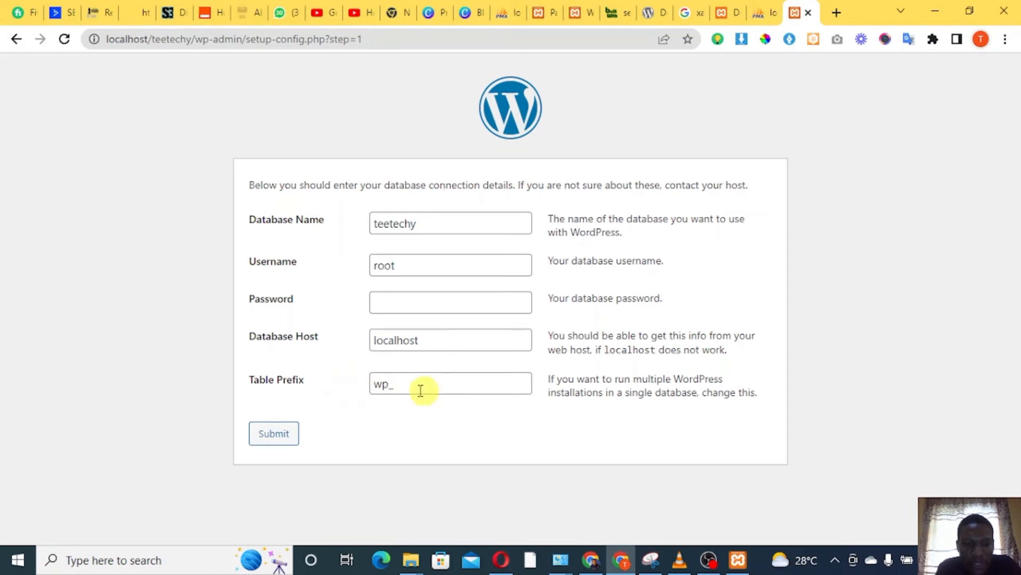
click(274, 435)
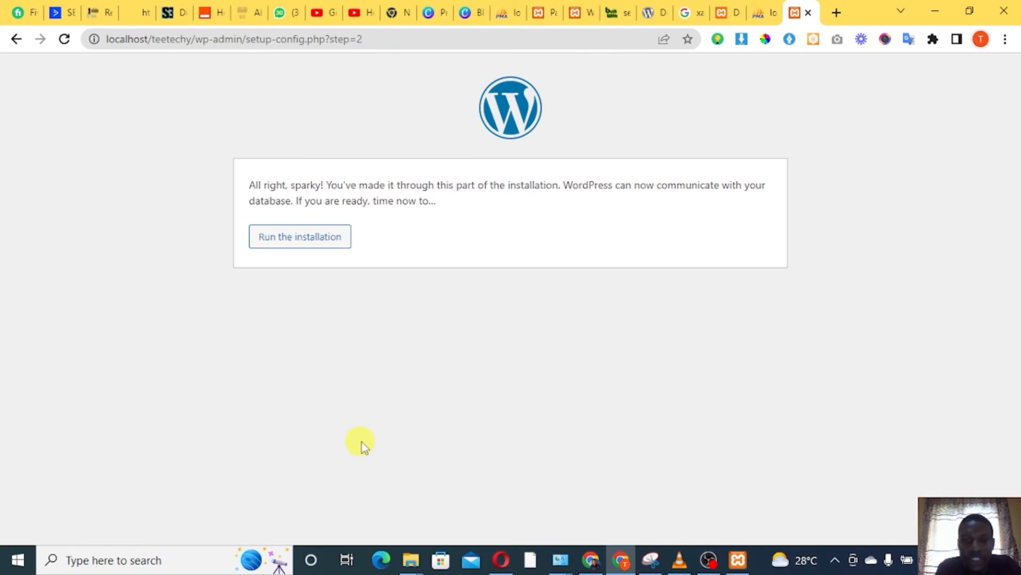
Run the WordPress installation and set the site title to Teetechy digitals.
click(294, 247)
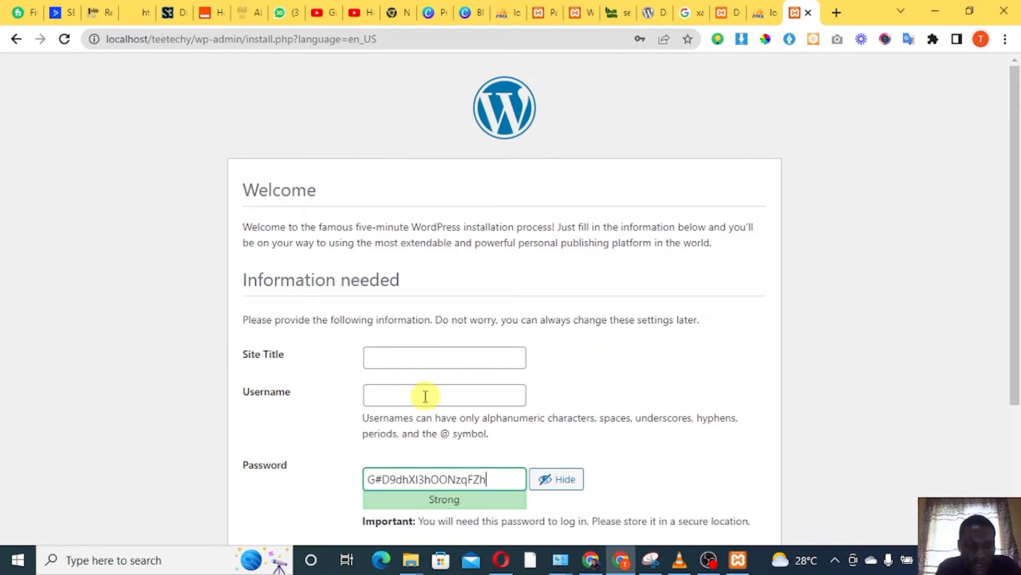
drag(1018, 161, 1017, 239)
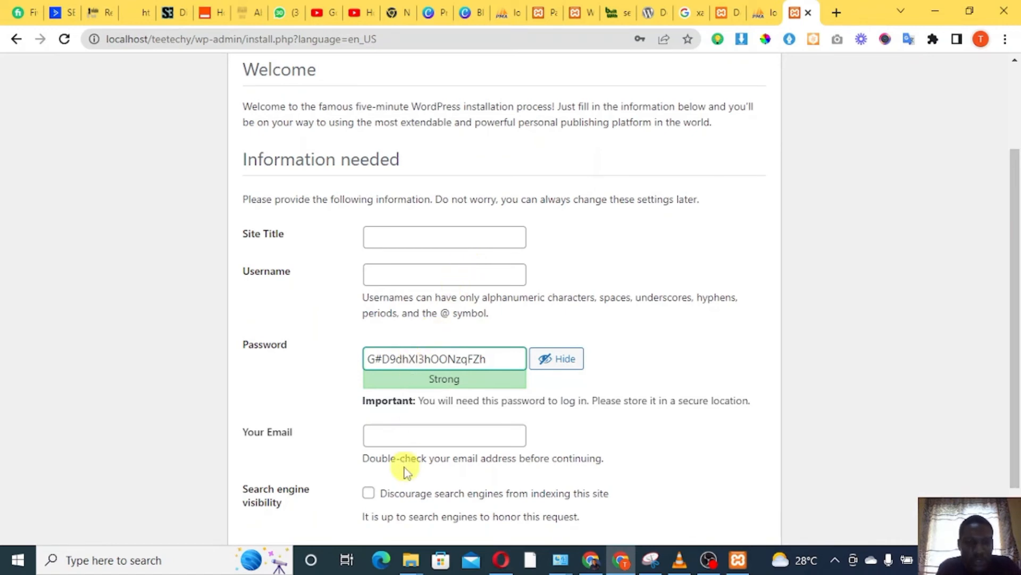
click(416, 237)
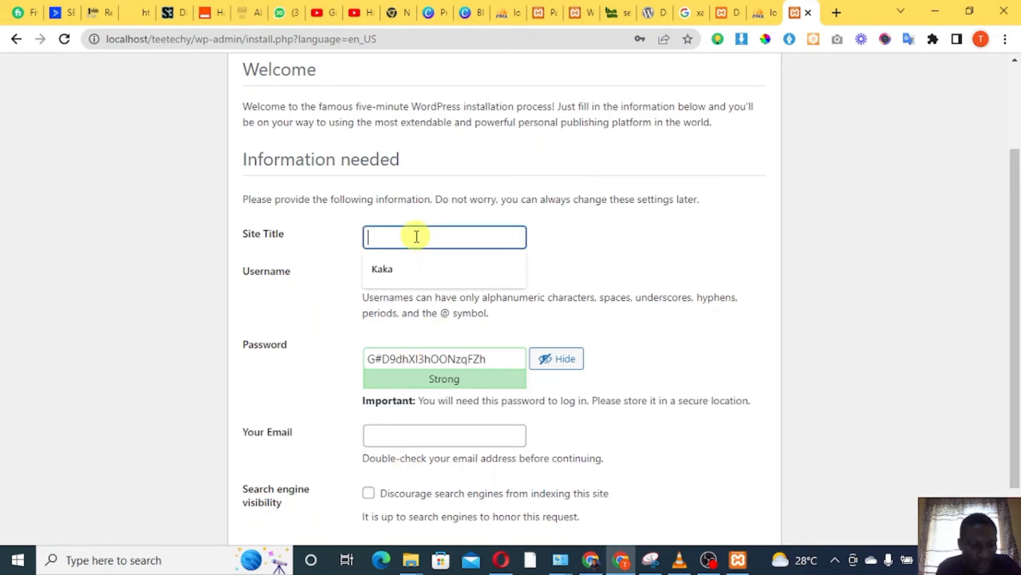
text(Tee)
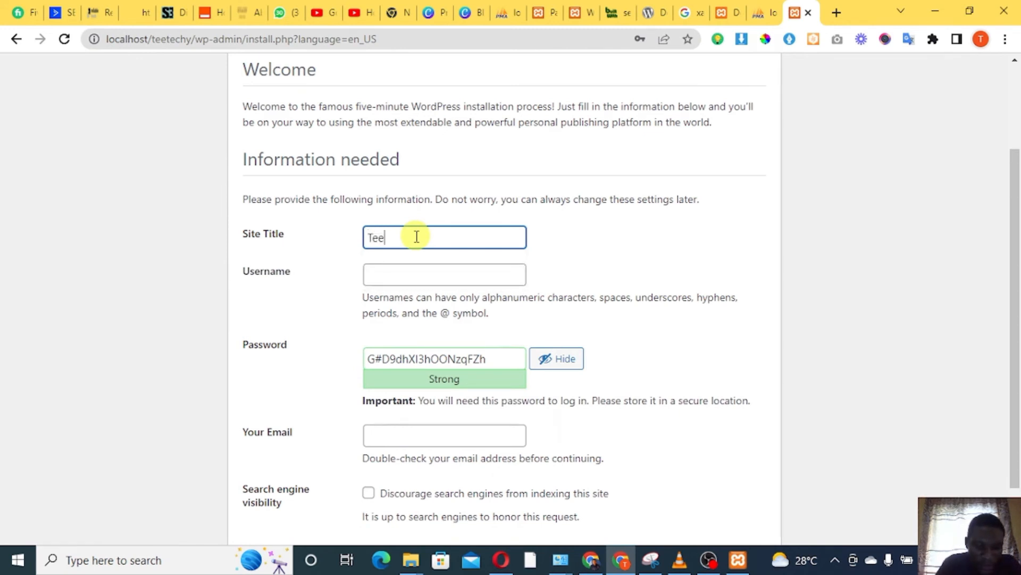
text(techy)
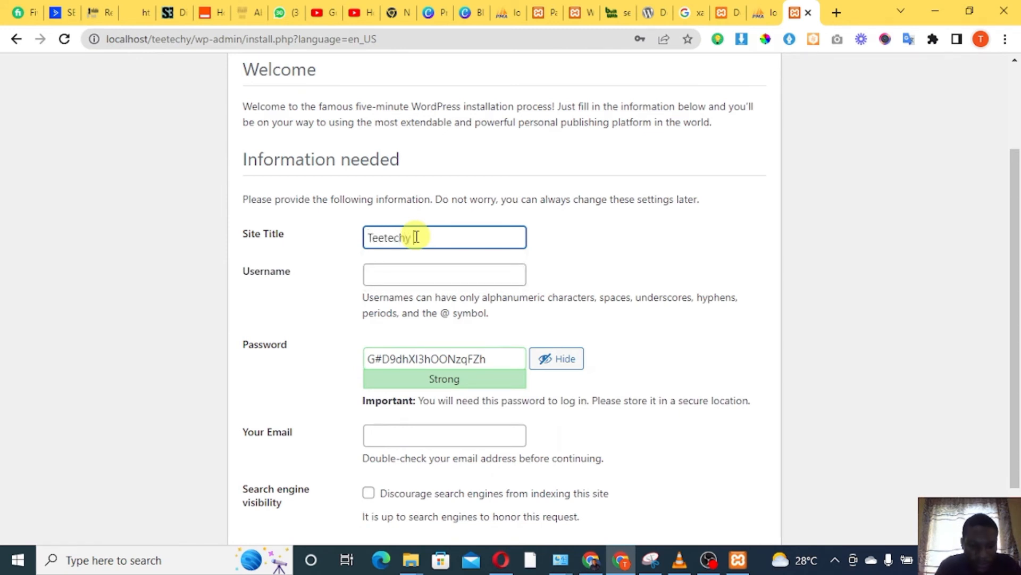
text( digitals)
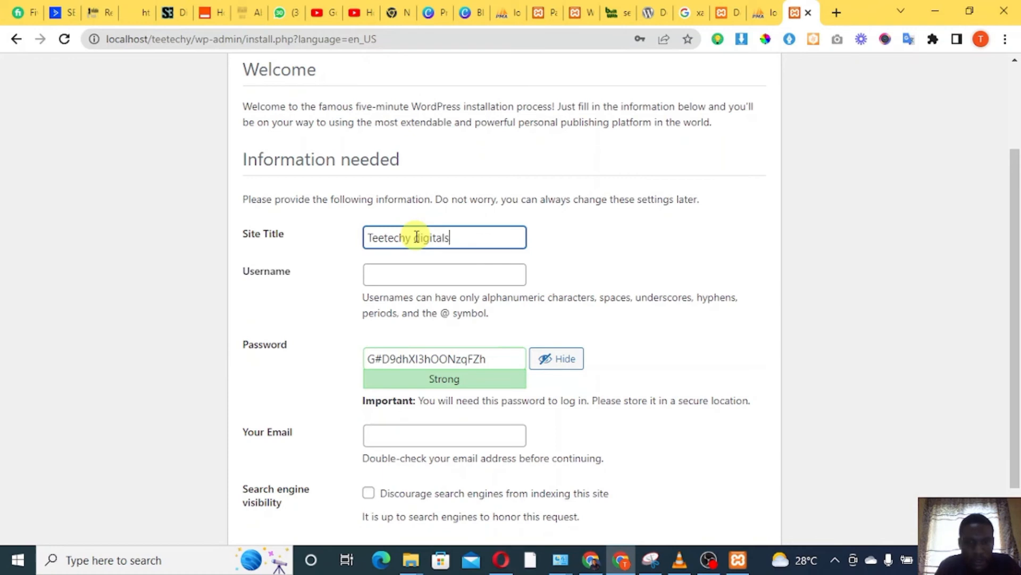
Set the WordPress admin username to Teetechy.
click(410, 277)
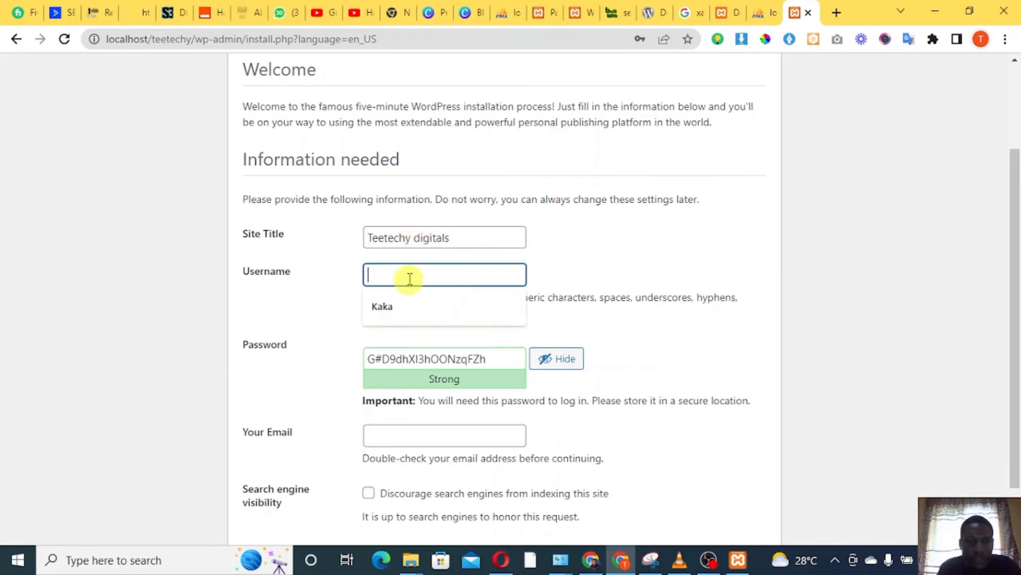
text(Teec)
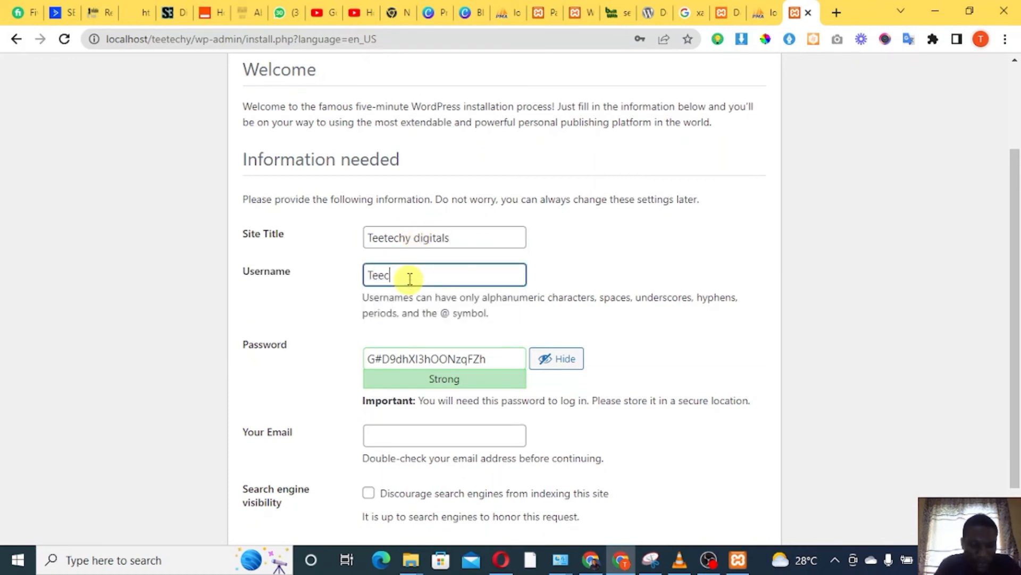
key(BackSpace)
text(techy)
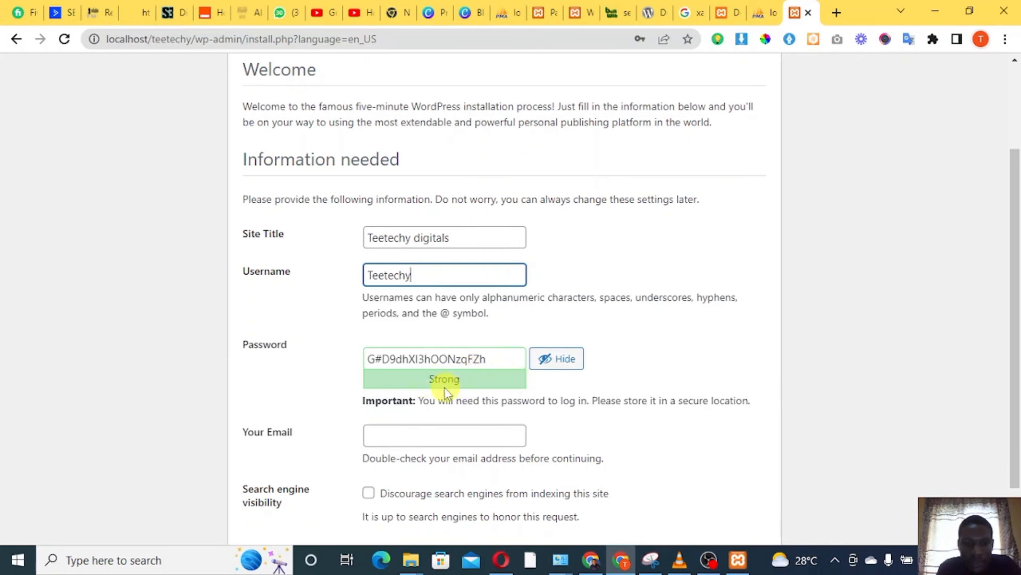
Fill in the admin's email address from the saved suggestions and install WordPress with the generated password.
click(425, 436)
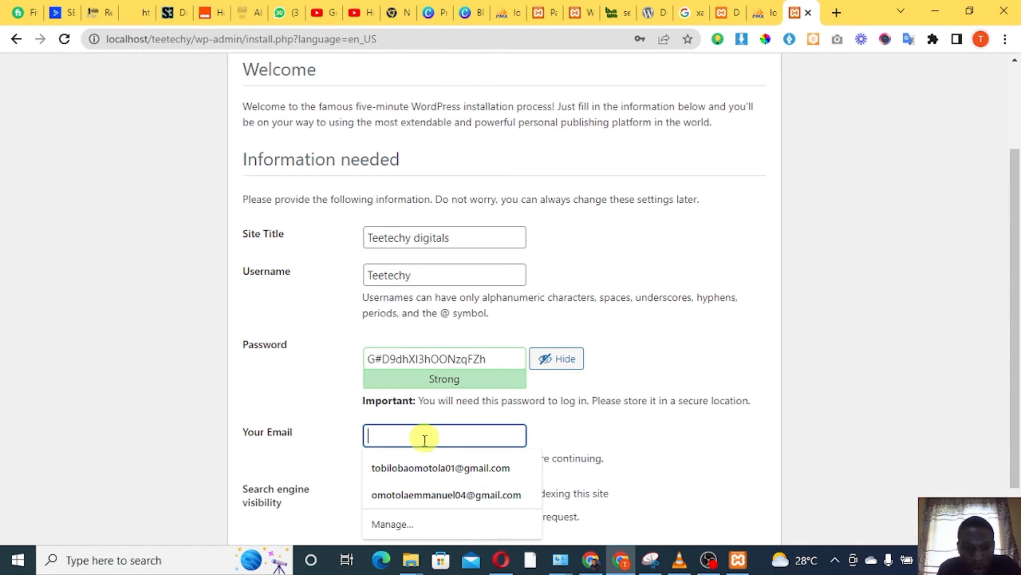
click(422, 494)
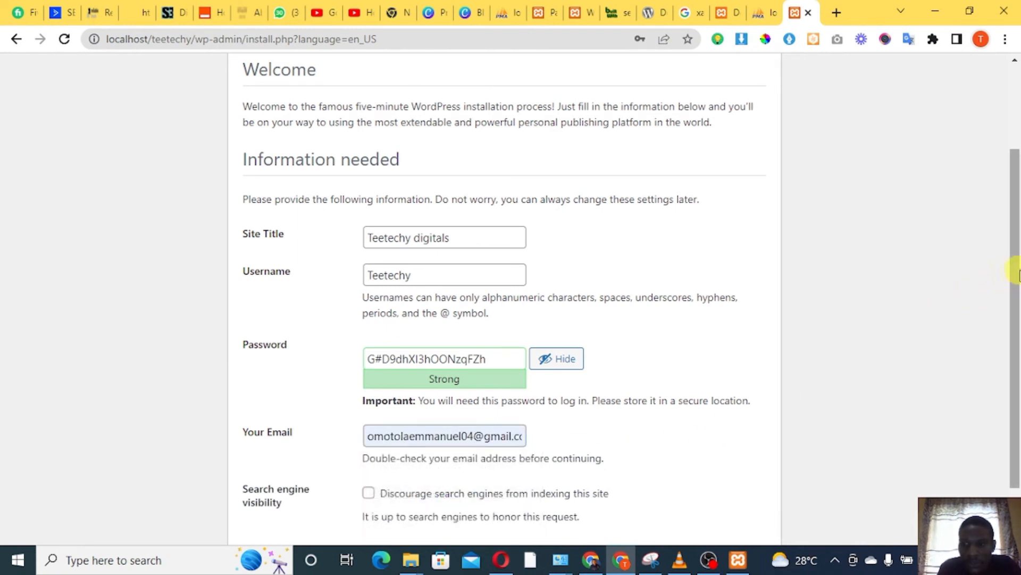
scroll(854, 406, down, 1)
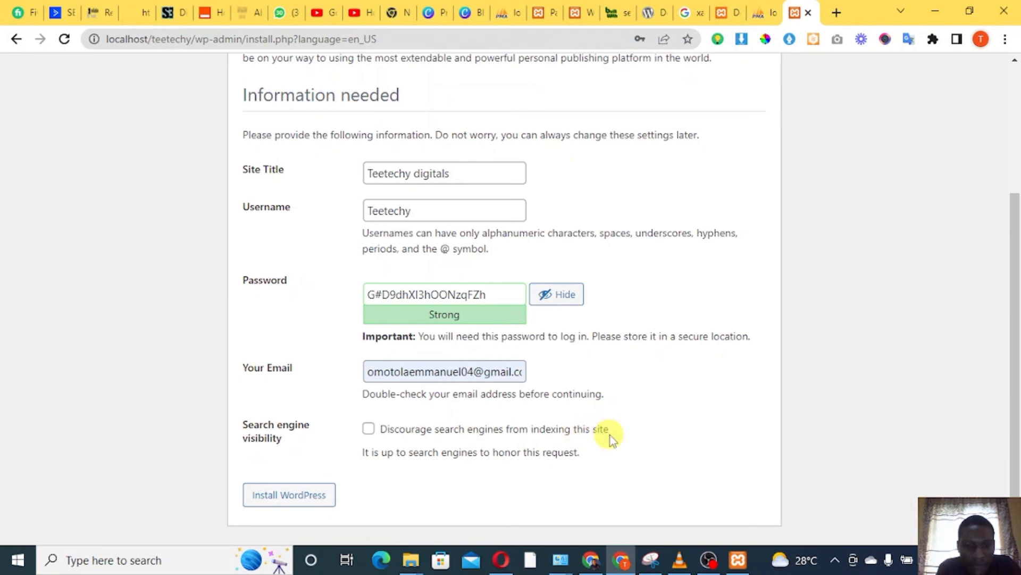
click(272, 506)
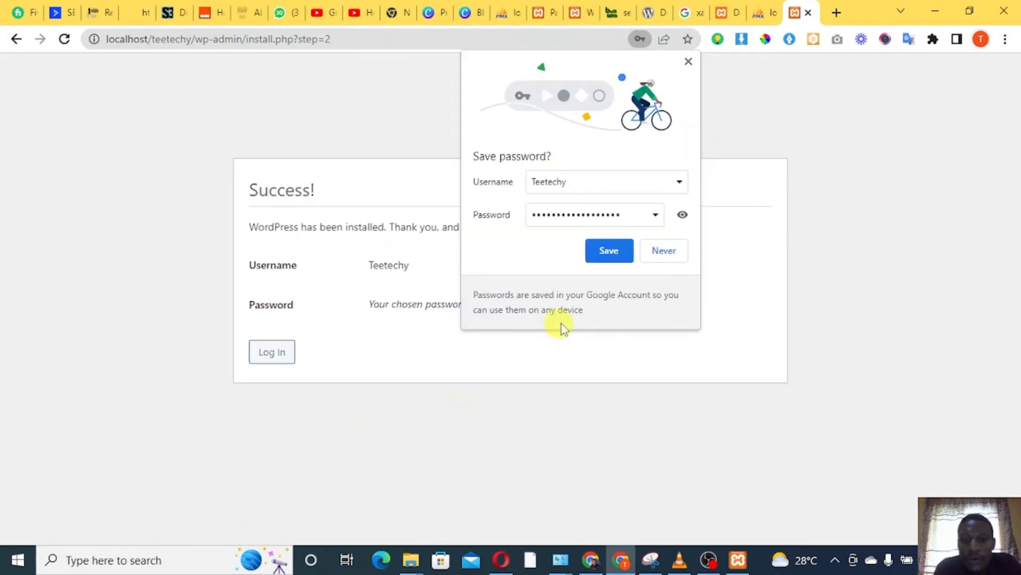
Save the new site's login in the browser and log in to WordPress with Remember Me enabled.
click(610, 255)
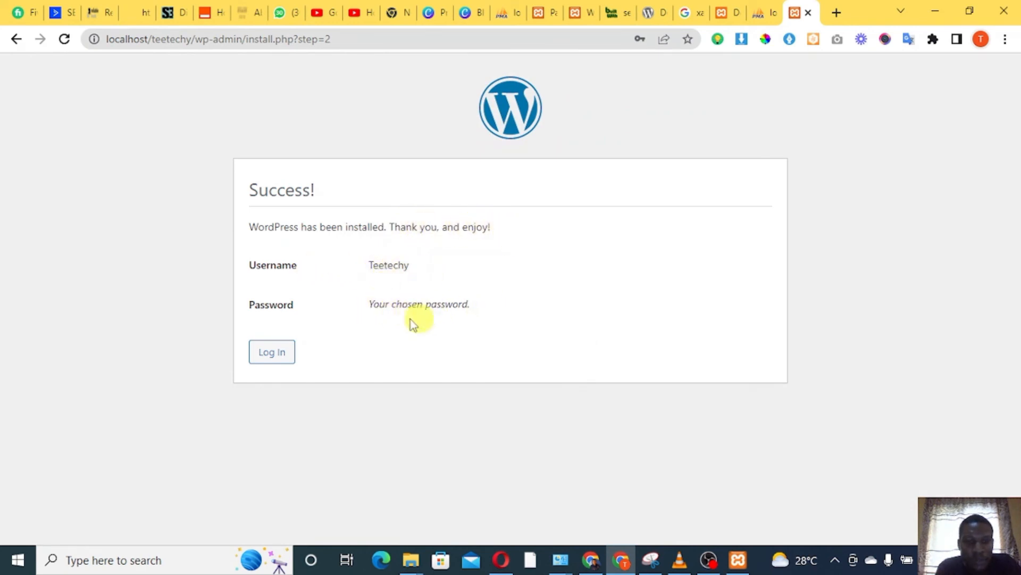
click(263, 360)
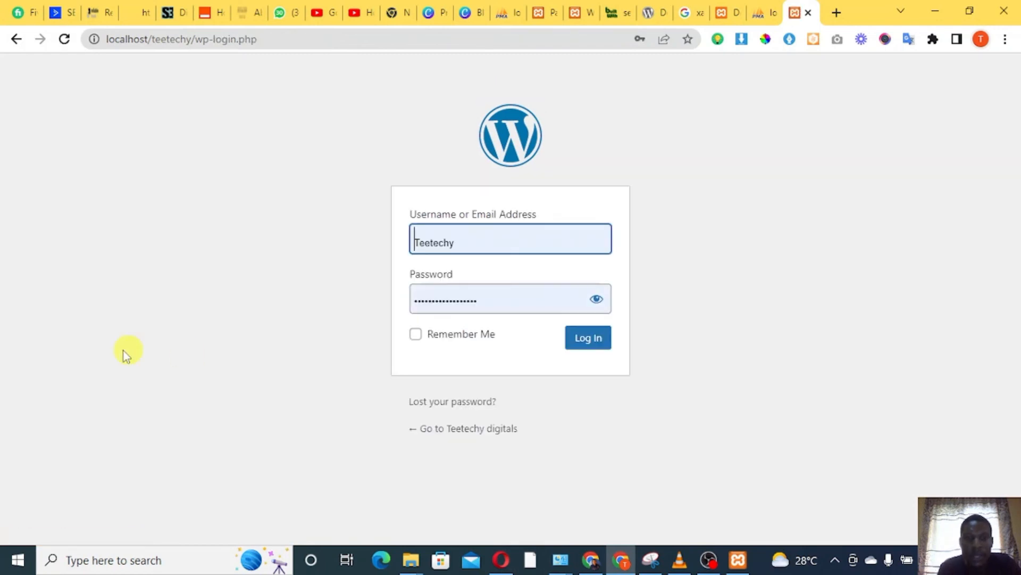
click(415, 335)
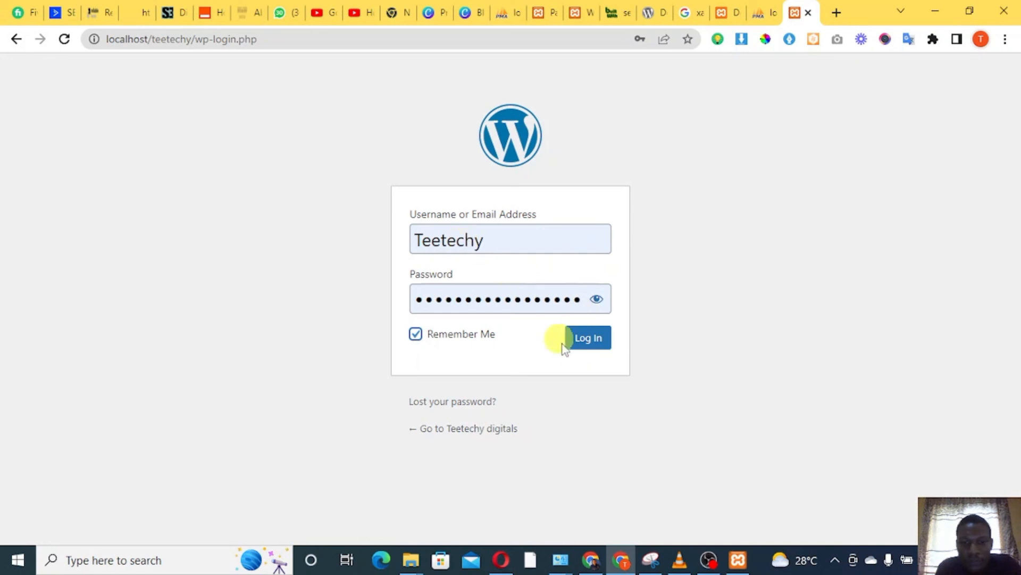
click(587, 342)
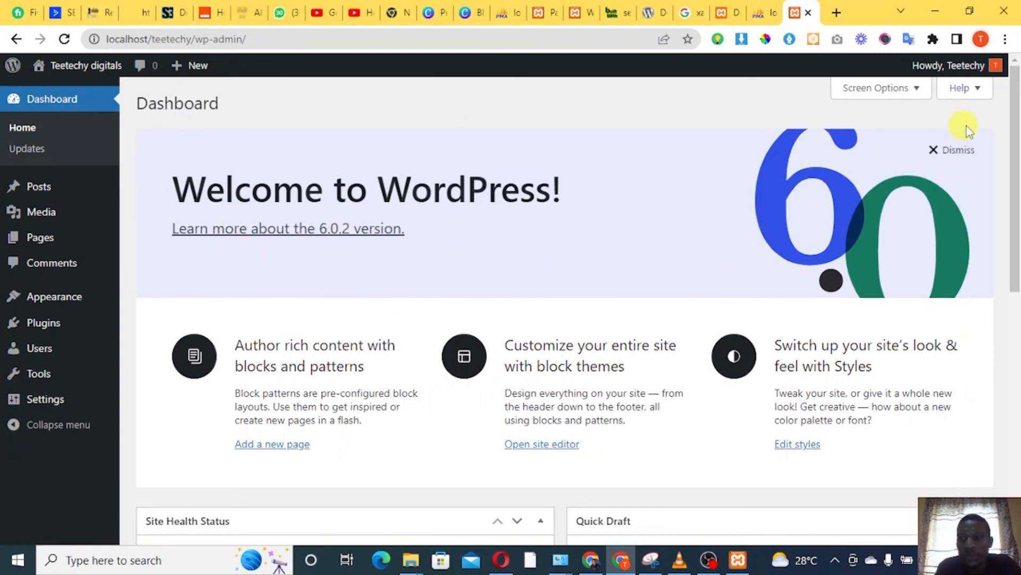
Dismiss the dashboard's welcome banner and view the Teetechy digitals site in a new browser tab.
click(933, 151)
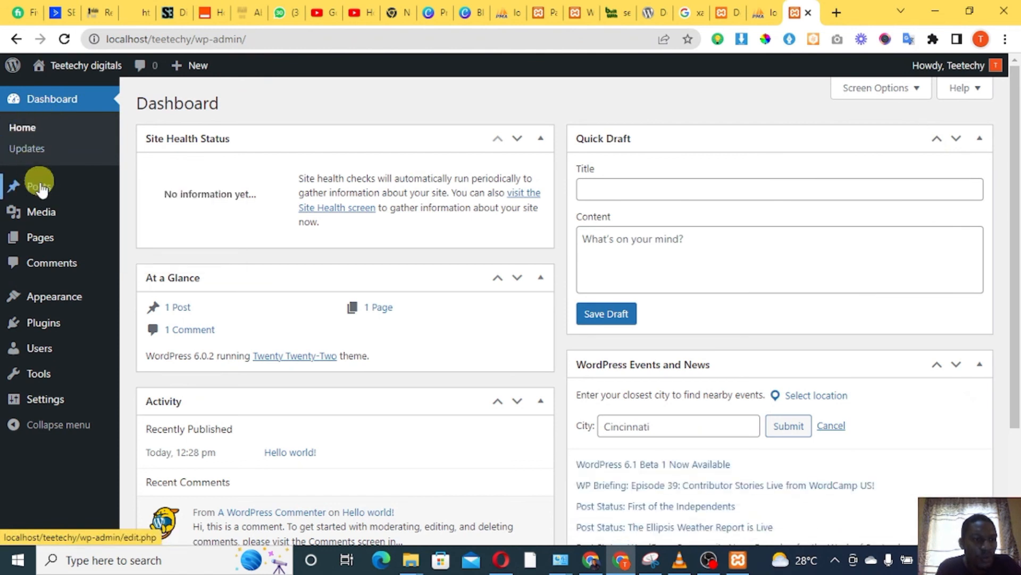
mouse_move(41, 218)
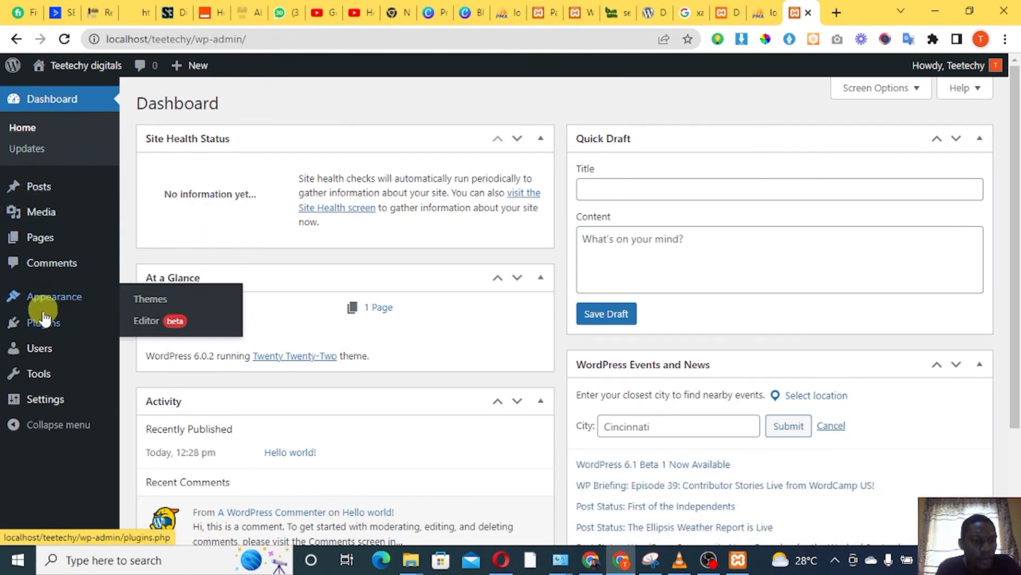
mouse_move(48, 358)
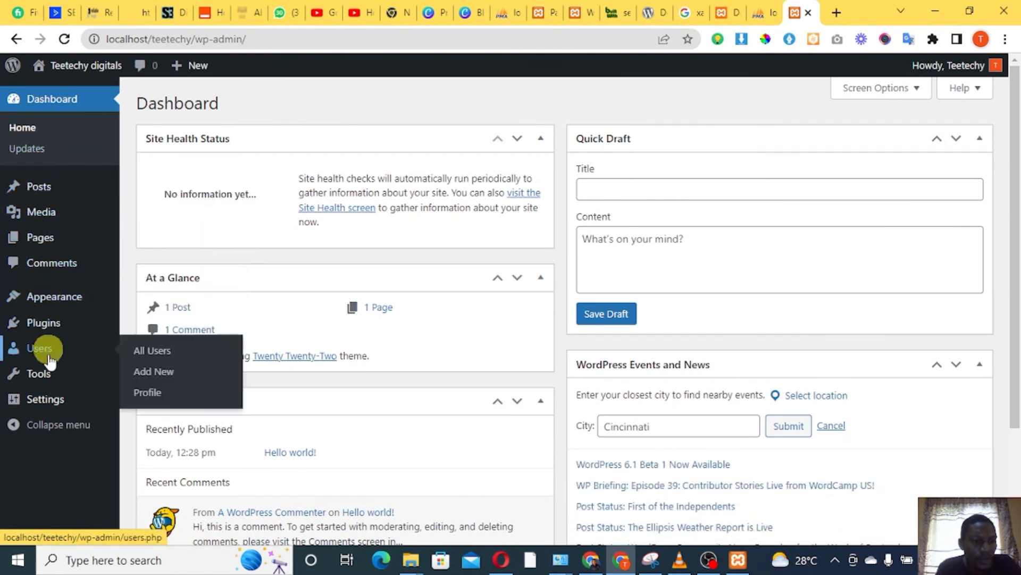
right_click(71, 73)
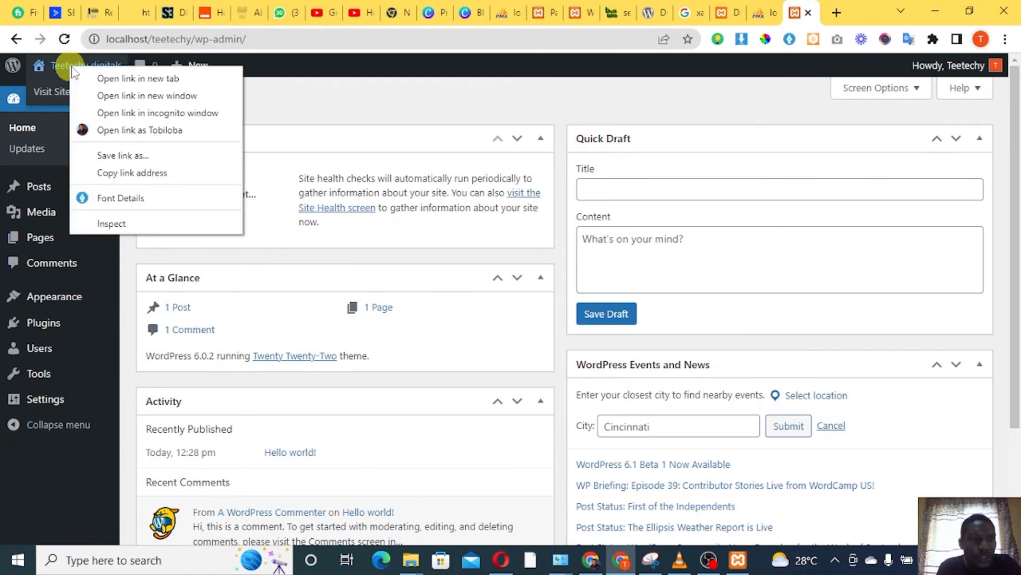
click(118, 78)
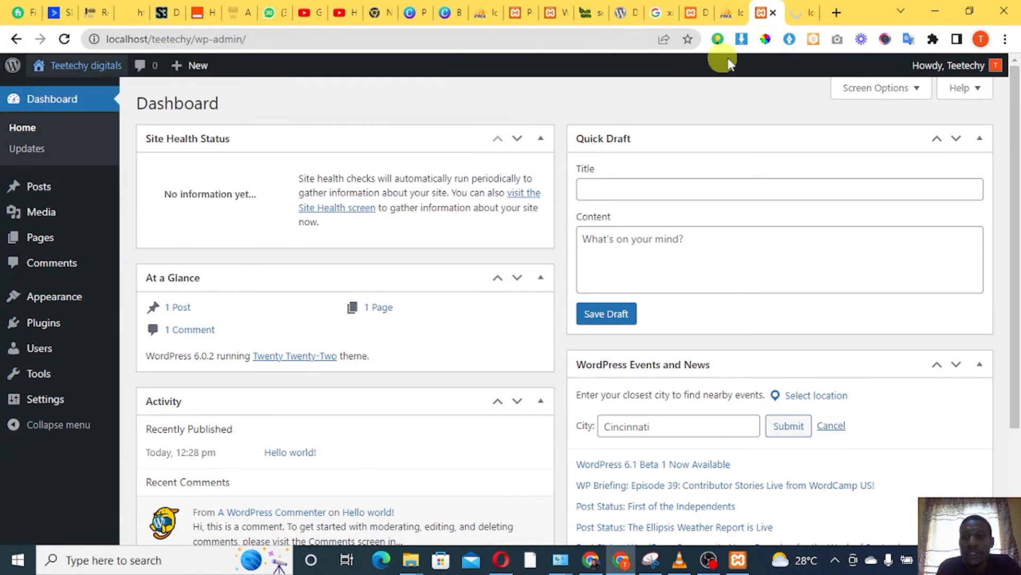
click(798, 15)
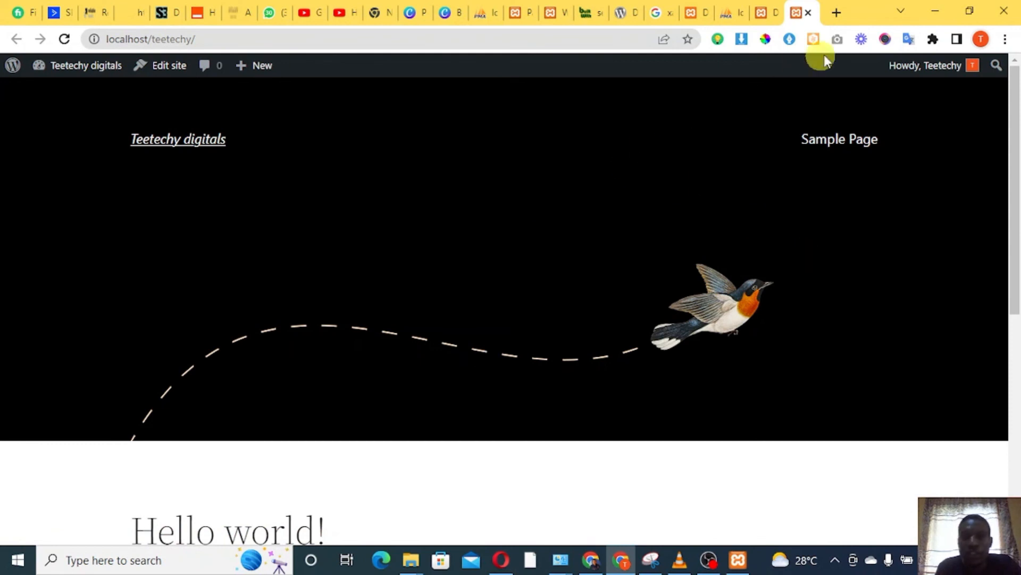
Review the WordPress admin dashboard alongside the site's front page, ending on the dashboard.
click(766, 13)
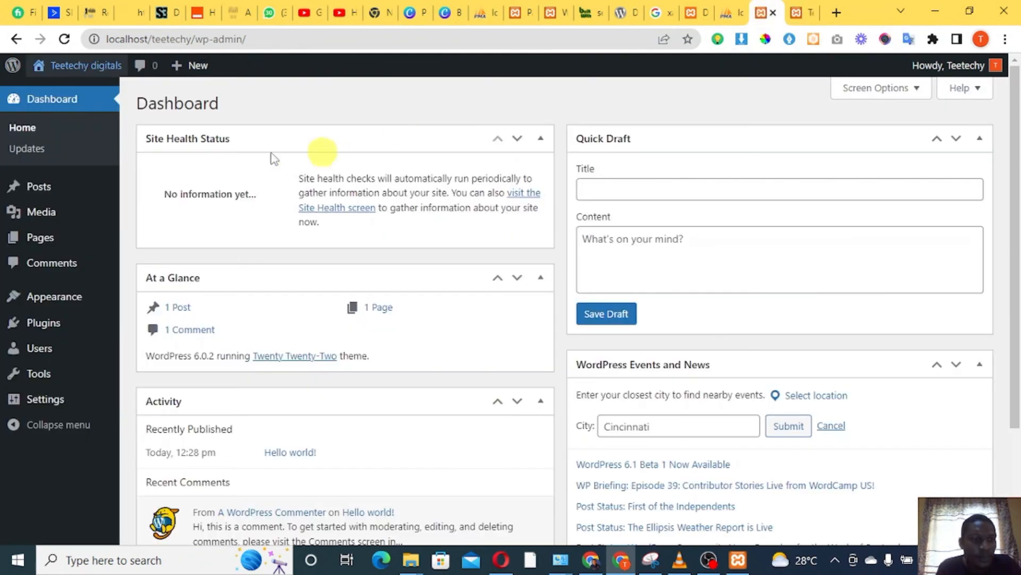
mouse_move(50, 306)
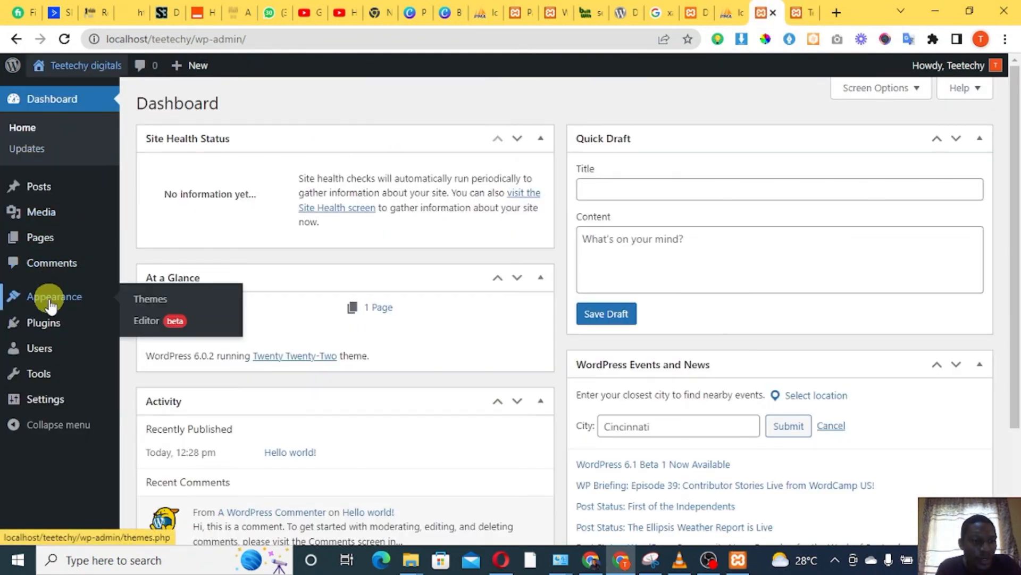
mouse_move(45, 325)
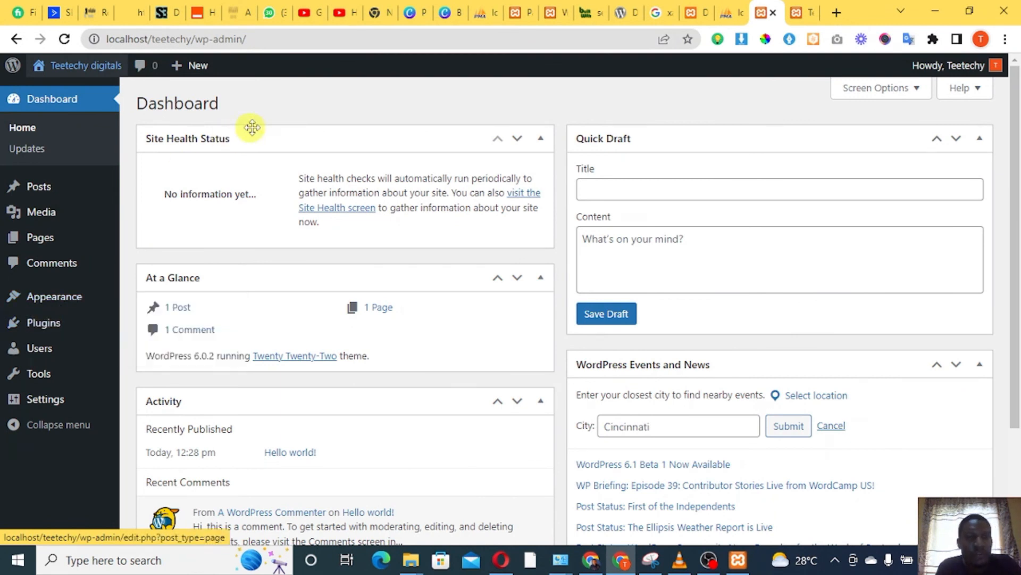
click(801, 12)
click(762, 12)
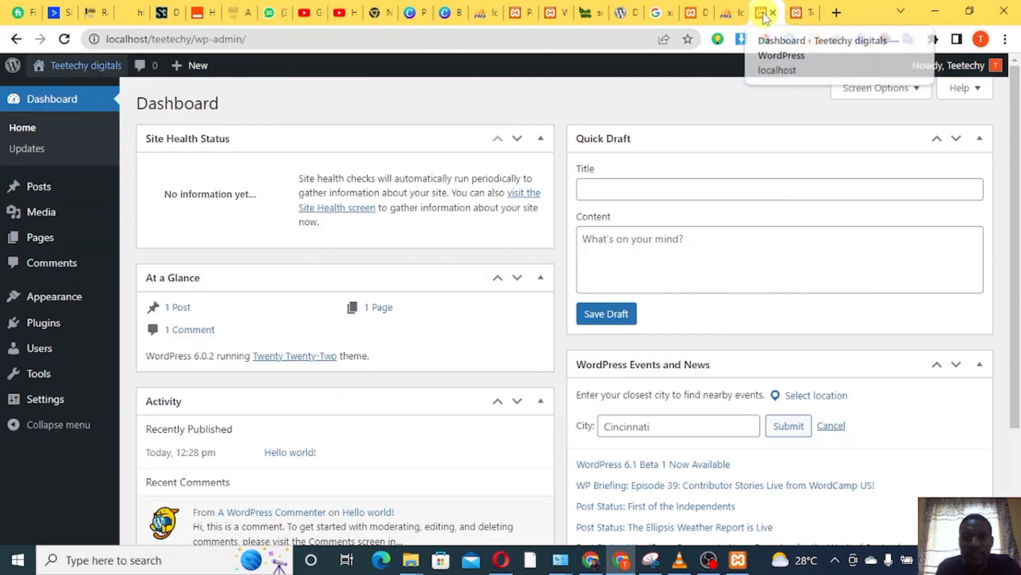